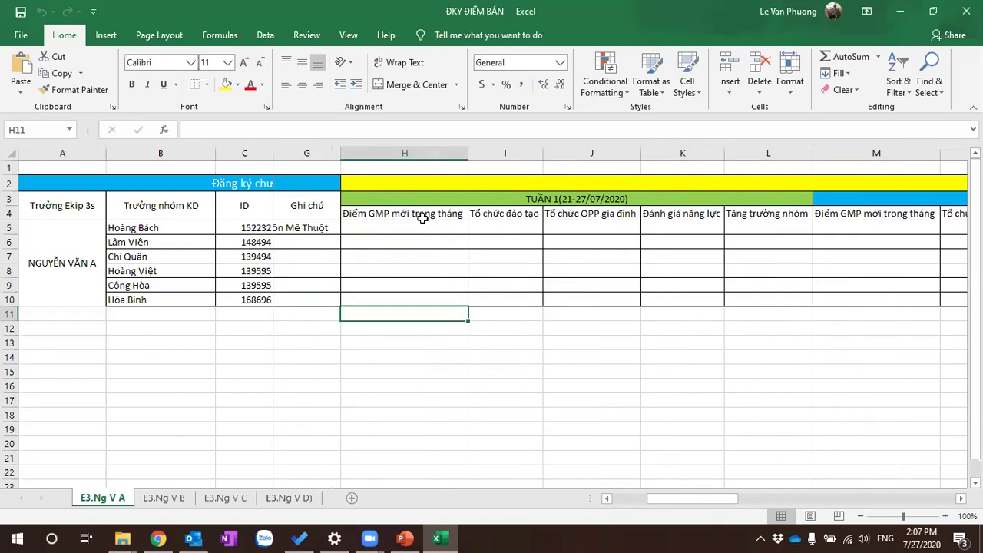
{"action": "left_click_drag", "start_coordinate": [419, 213], "coordinate": [397, 322]}
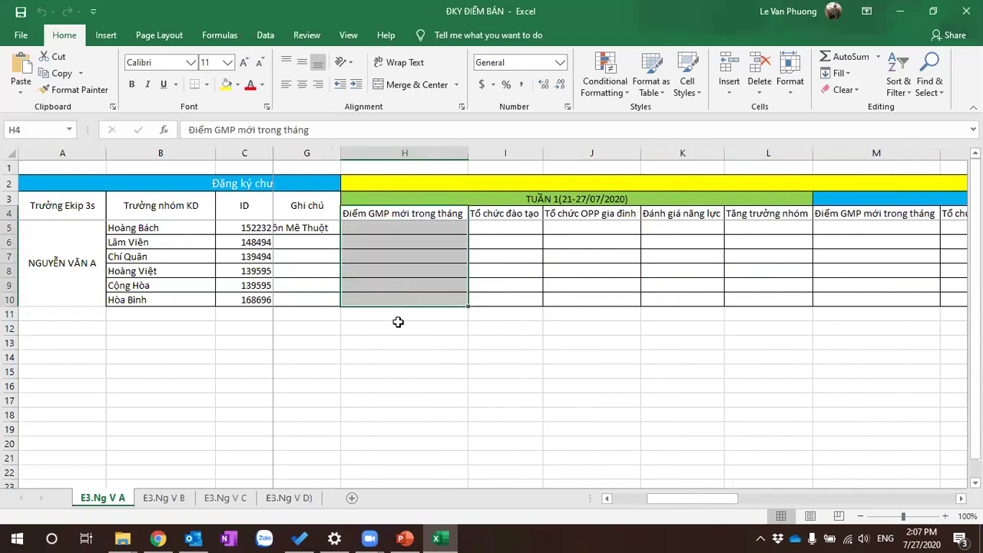
{"action": "left_click", "coordinate": [397, 313]}
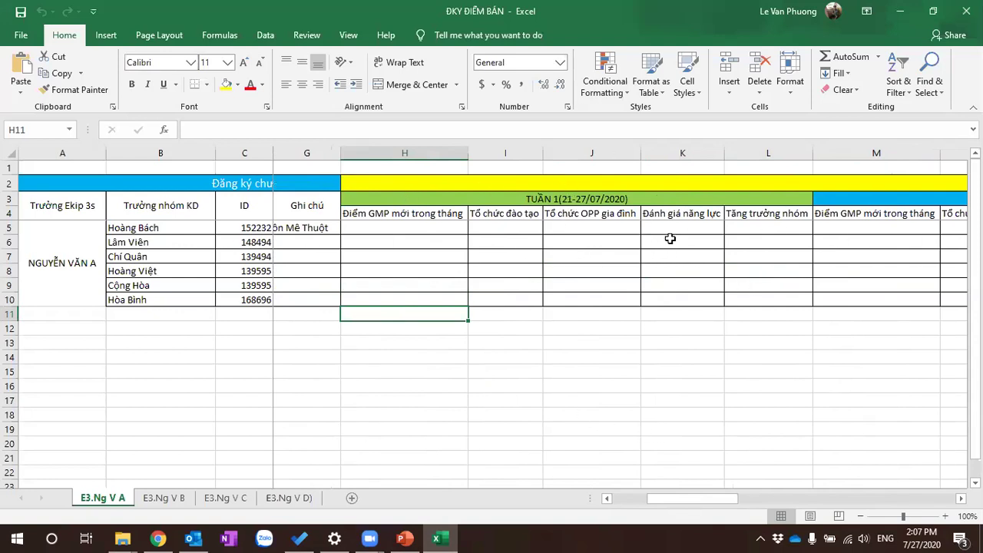
{"action": "left_click", "coordinate": [450, 238]}
{"action": "left_click", "coordinate": [447, 228]}
{"action": "left_click", "coordinate": [441, 284]}
{"action": "left_click", "coordinate": [428, 230]}
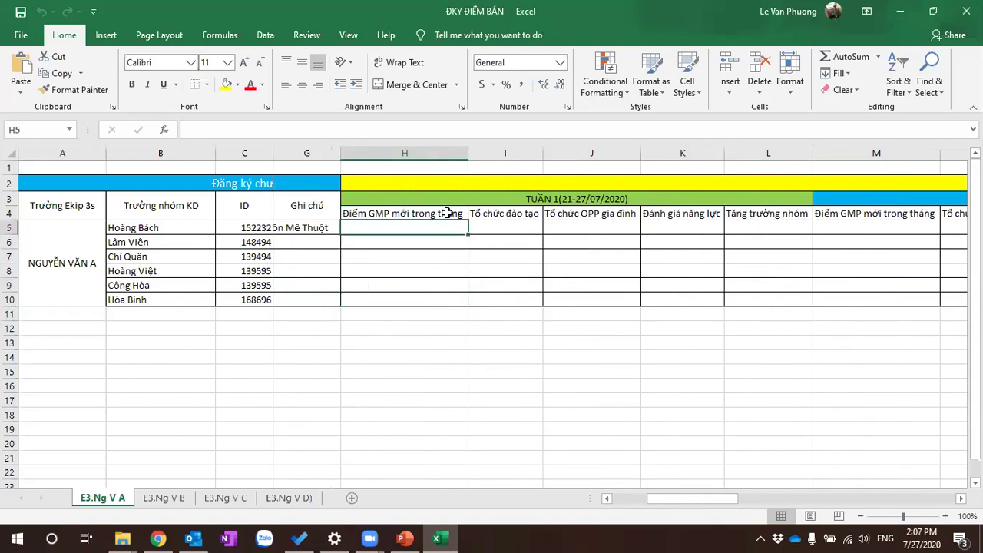
{"action": "left_click", "coordinate": [438, 239]}
{"action": "left_click", "coordinate": [438, 285]}
{"action": "left_click", "coordinate": [439, 253]}
{"action": "left_click", "coordinate": [438, 241]}
{"action": "left_click", "coordinate": [439, 230]}
{"action": "left_click_drag", "start_coordinate": [404, 213], "coordinate": [402, 300]}
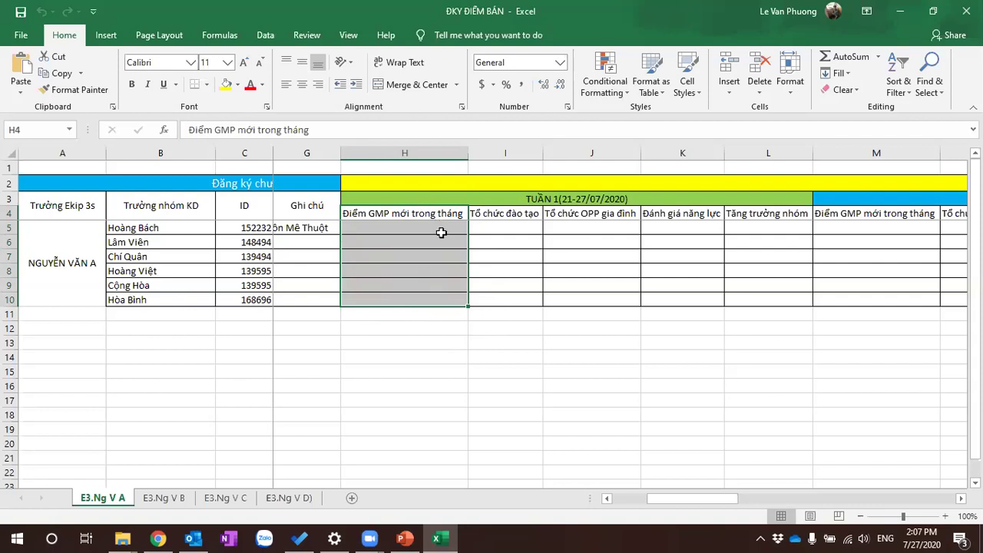
{"action": "left_click", "coordinate": [421, 315]}
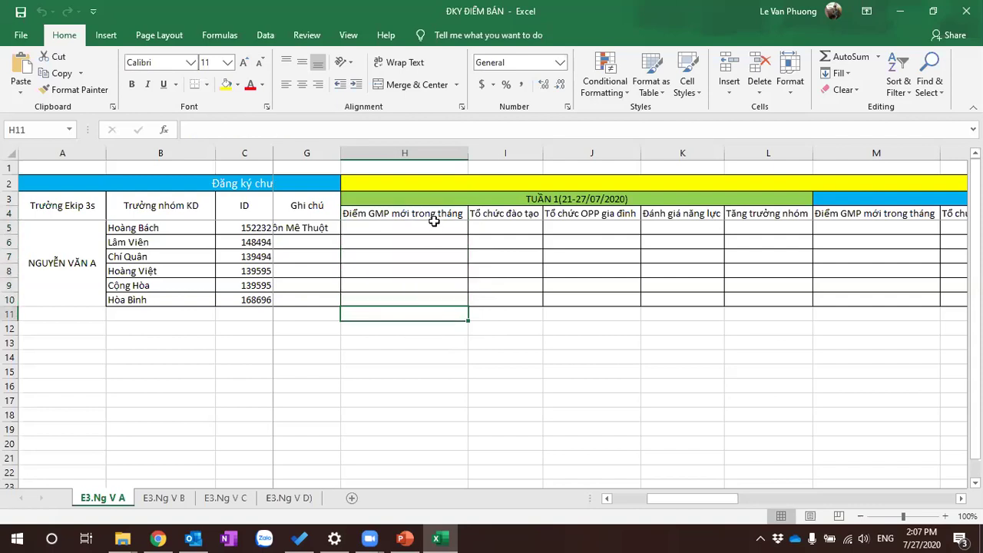
{"action": "left_click", "coordinate": [408, 323]}
{"action": "left_click", "coordinate": [408, 315]}
{"action": "left_click", "coordinate": [434, 326]}
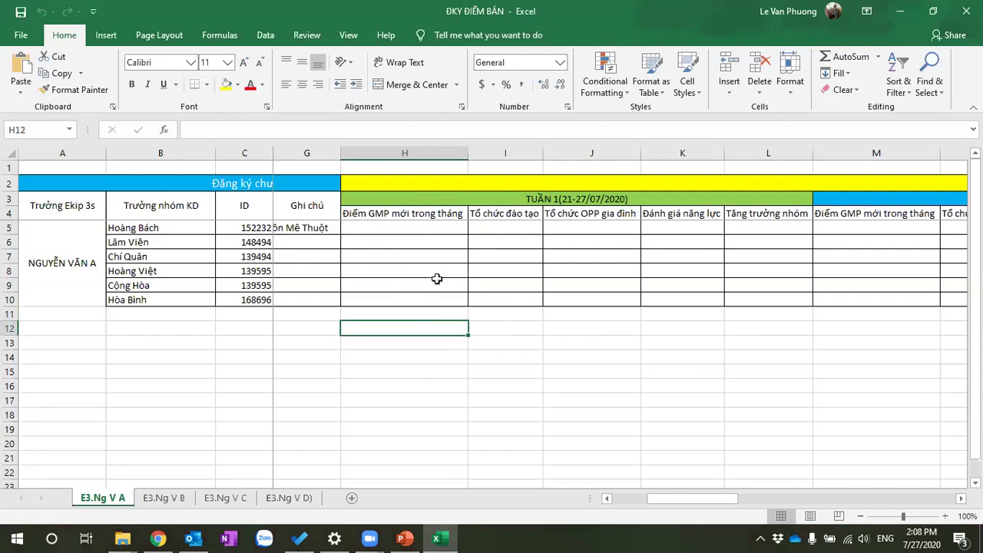
{"action": "left_click", "coordinate": [443, 228]}
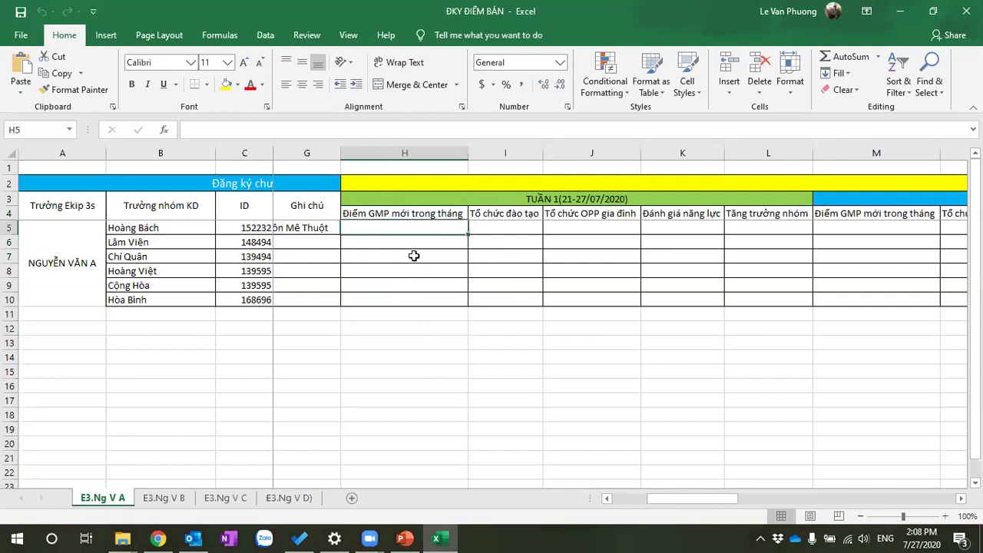
{"action": "left_click", "coordinate": [411, 240]}
{"action": "left_click", "coordinate": [415, 229]}
{"action": "left_click", "coordinate": [187, 226]}
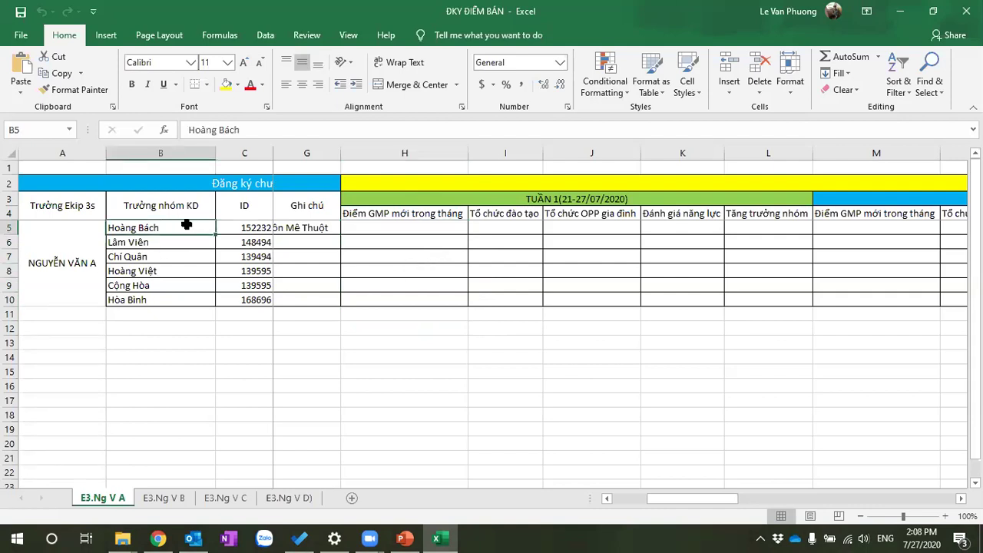
{"action": "left_click", "coordinate": [406, 225]}
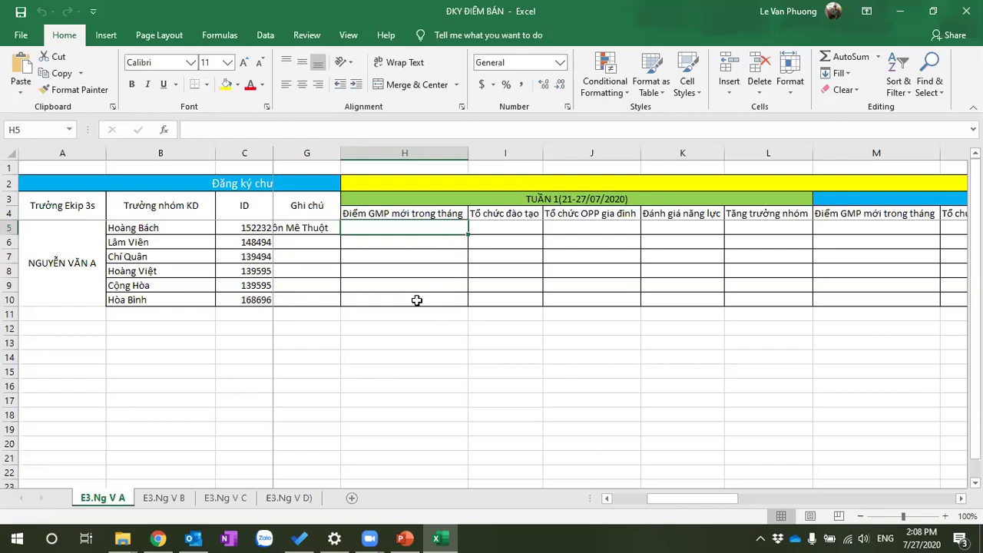
Scroll left to show the province and address columns, then select cell H5
{"action": "key", "text": "Left"}
{"action": "key", "text": "Left"}
{"action": "key", "text": "Left"}
{"action": "key", "text": "Right"}
{"action": "key", "text": "Left"}
{"action": "key", "text": "Right"}
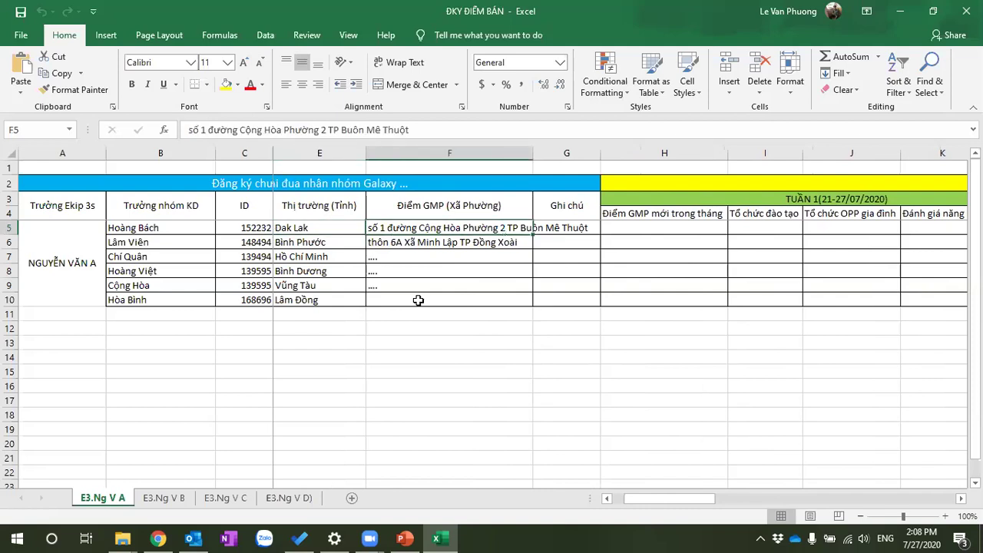
{"action": "key", "text": "Right"}
{"action": "key", "text": "Right"}
{"action": "key", "text": "Right"}
{"action": "key", "text": "Down"}
{"action": "key", "text": "Down"}
{"action": "key", "text": "Down"}
{"action": "key", "text": "Down"}
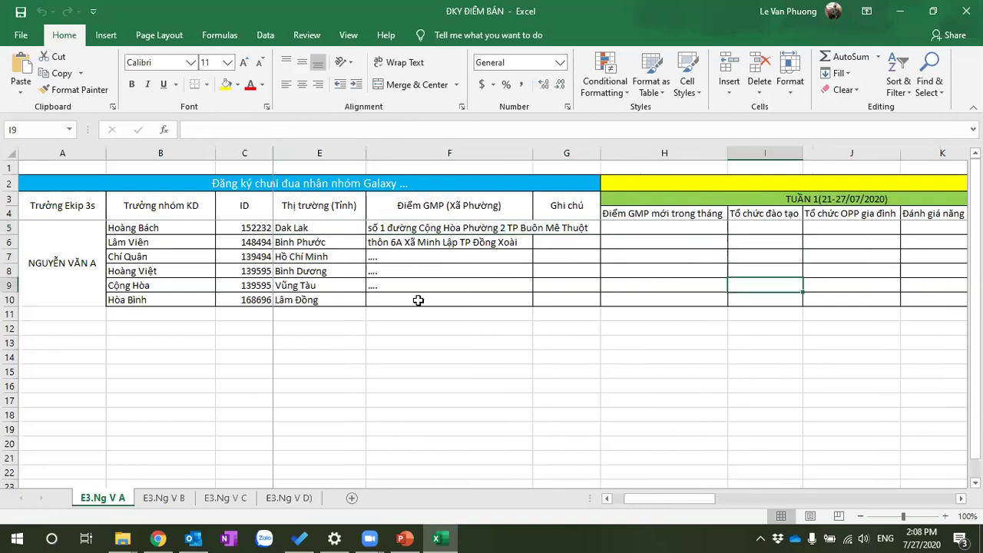
{"action": "key", "text": "Down"}
{"action": "key", "text": "Left"}
{"action": "key", "text": "Down"}
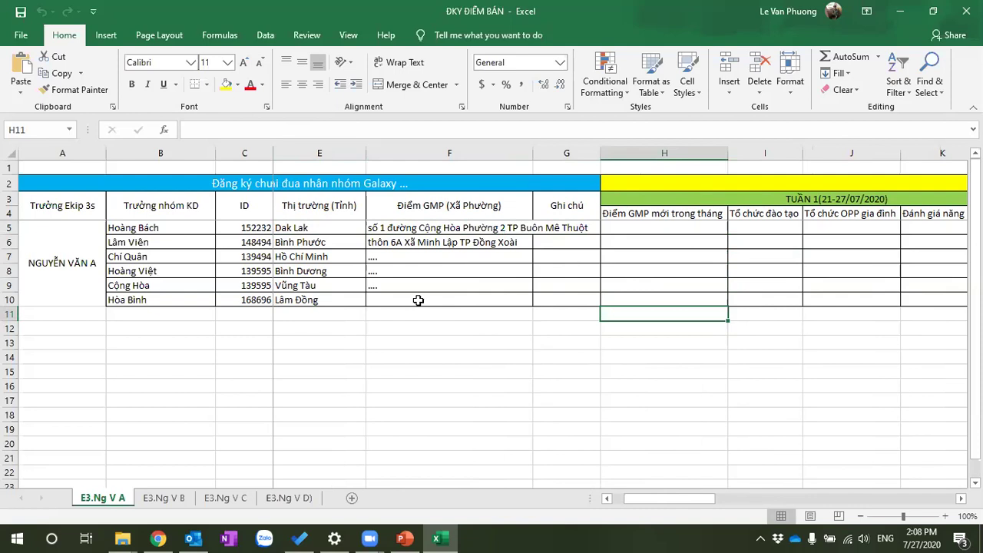
{"action": "left_click", "coordinate": [617, 225]}
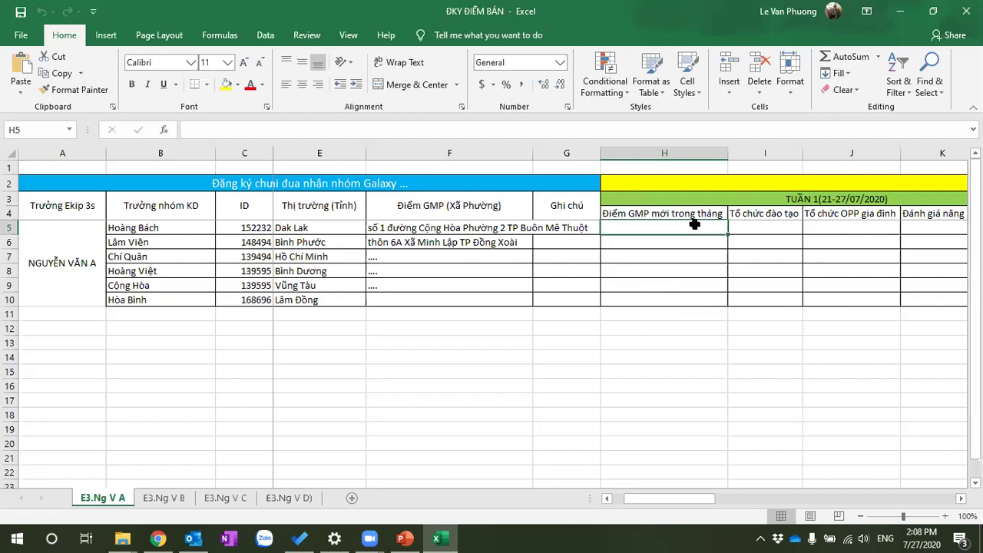
Enter 2 in H5 and note in H11 the new Krongnăng, Dak Lak sales point and manager, dated 25/07
{"action": "type", "text": "2"}
{"action": "key", "text": "Return"}
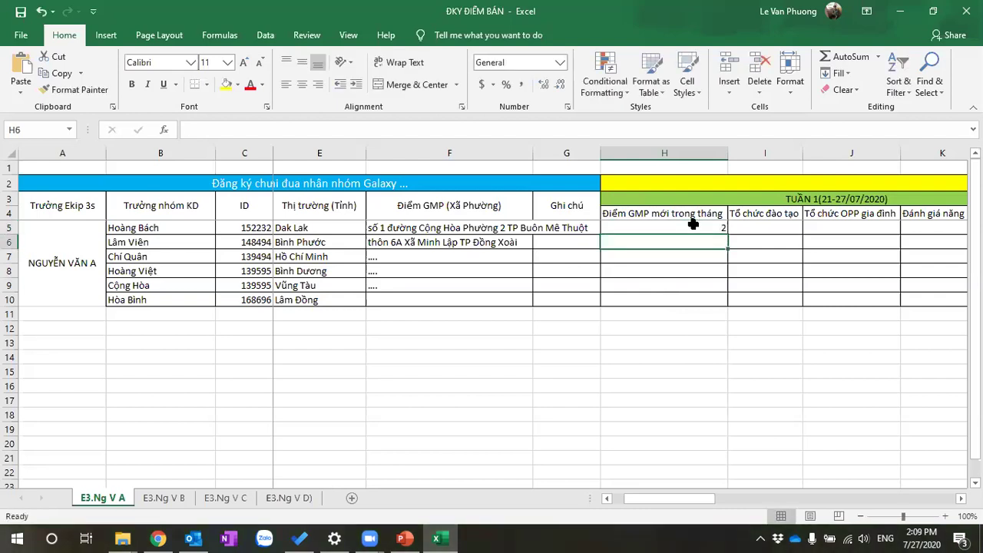
{"action": "left_click", "coordinate": [665, 316]}
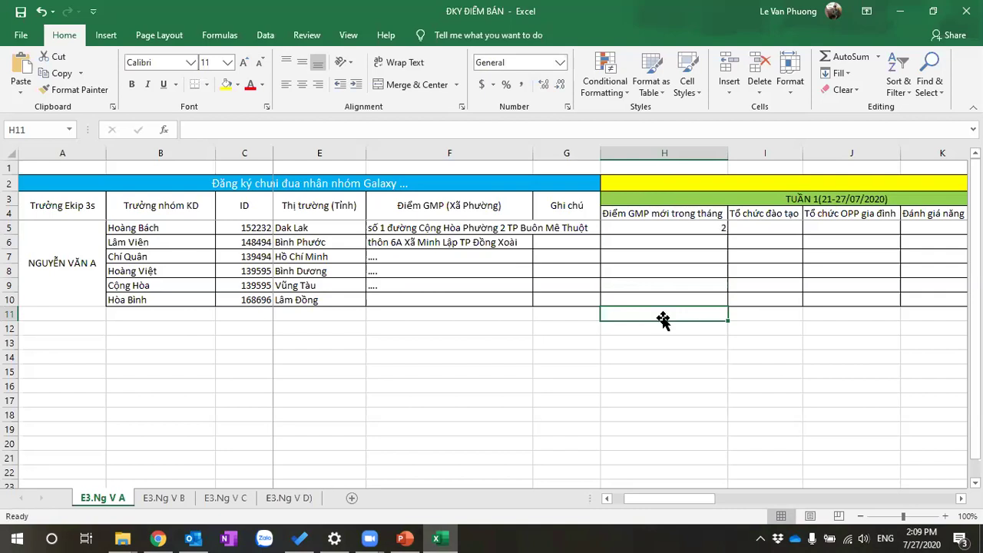
{"action": "type", "text": "Anh"}
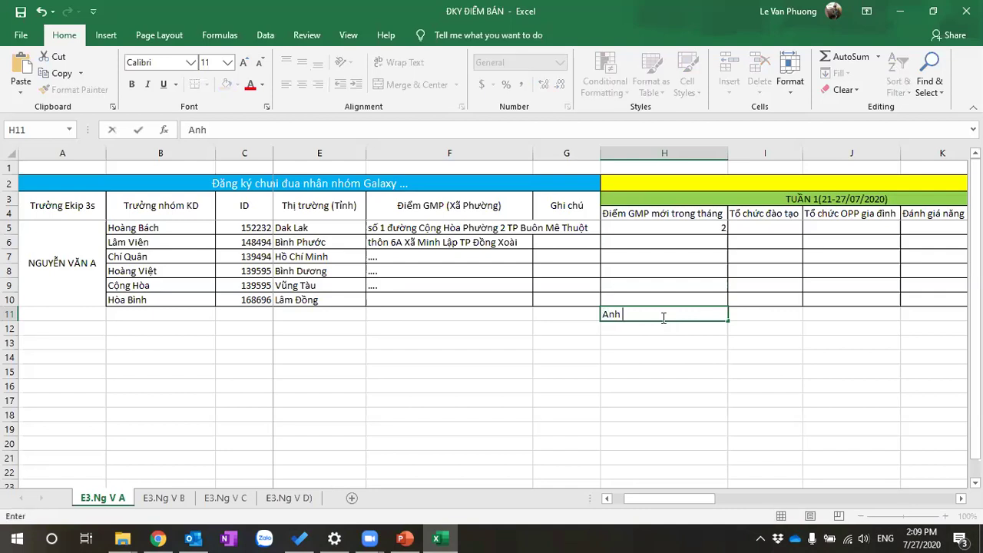
{"action": "type", "text": " Bach mở 1 điểm bán mơ"}
{"action": "type", "text": "i tai"}
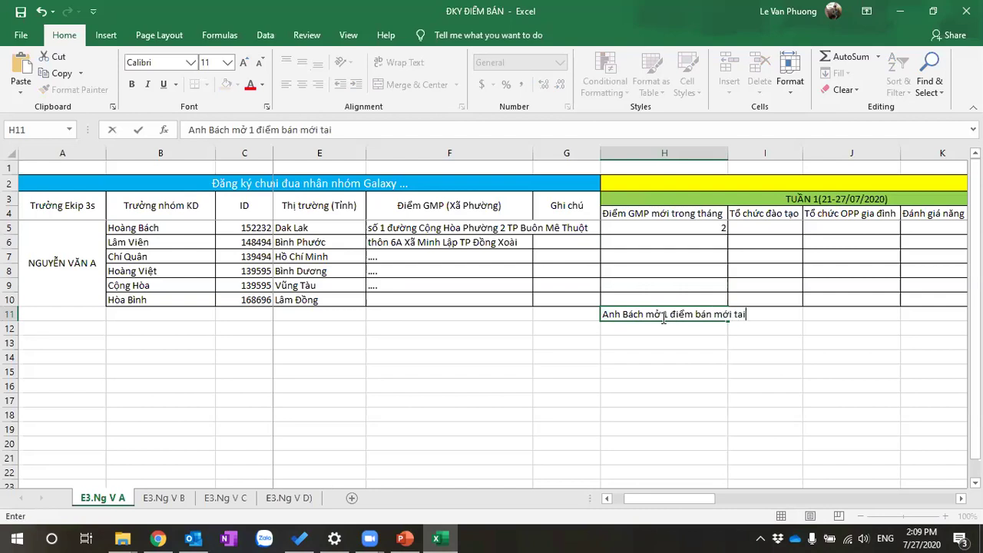
{"action": "key", "text": "BackSpace"}
{"action": "key", "text": "BackSpace"}
{"action": "type", "text": "ại Xã...Huyện"}
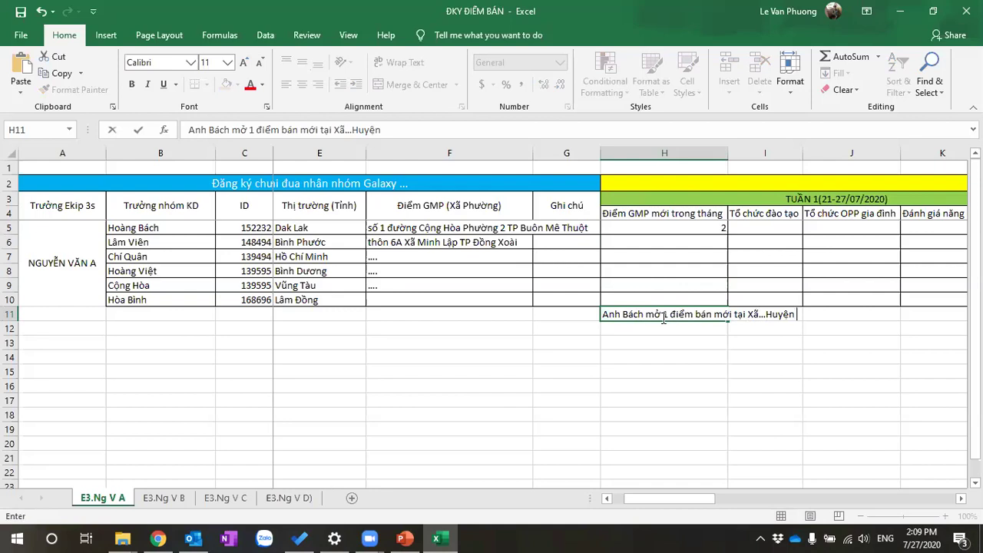
{"action": "type", "text": " Krongnawng Dak Lka"}
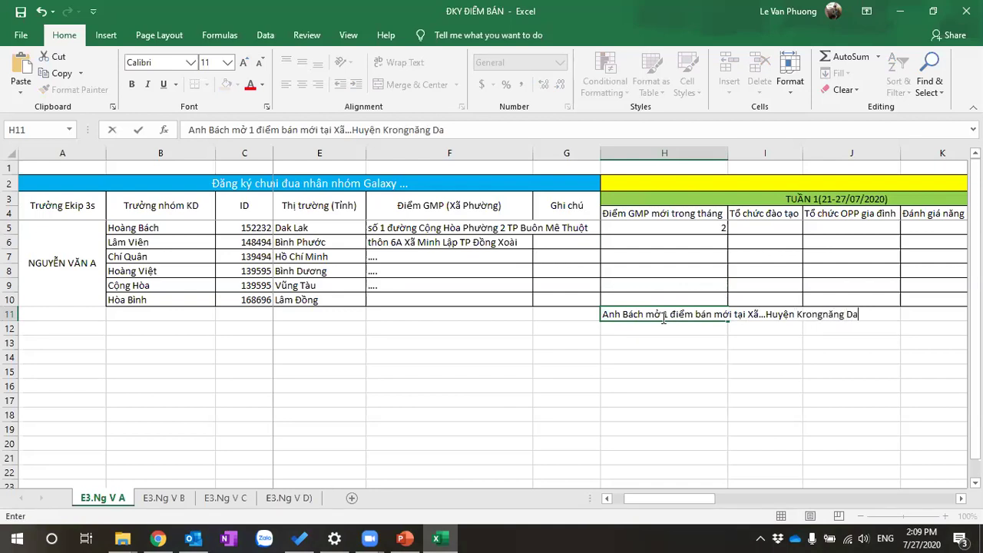
{"action": "key", "text": "BackSpace"}
{"action": "key", "text": "BackSpace"}
{"action": "type", "text": "a"}
{"action": "type", "text": "k, trườ"}
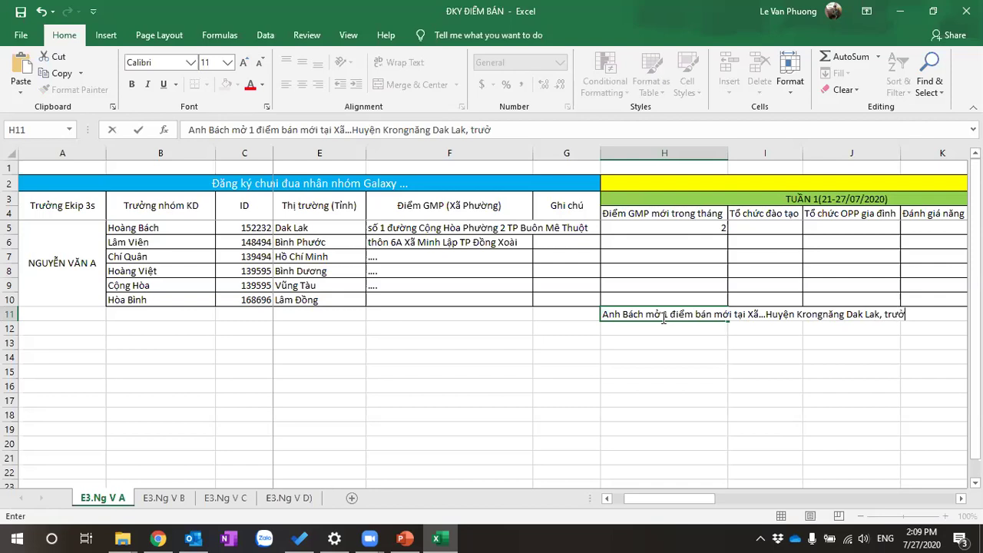
{"action": "type", "text": "ng điem bán mới"}
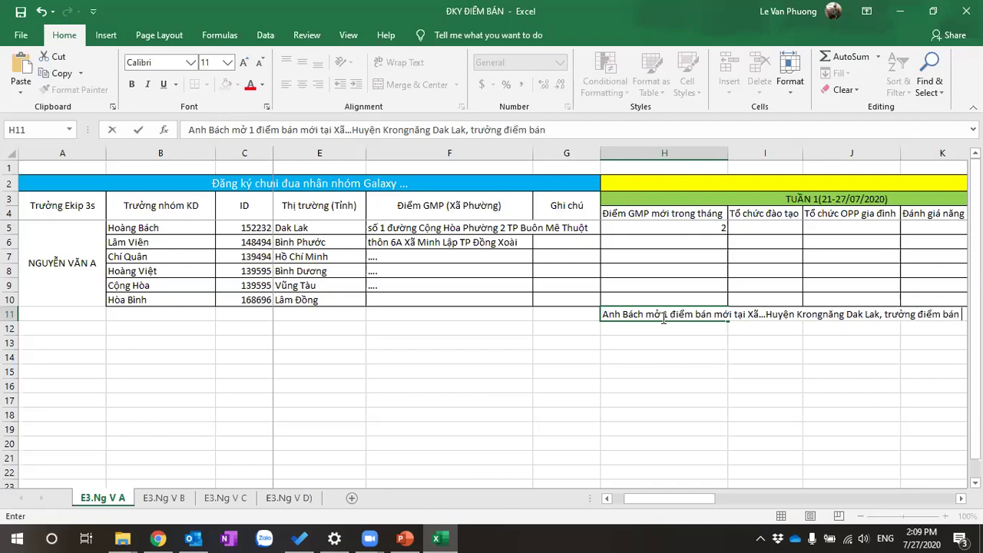
{"action": "type", "text": " là "}
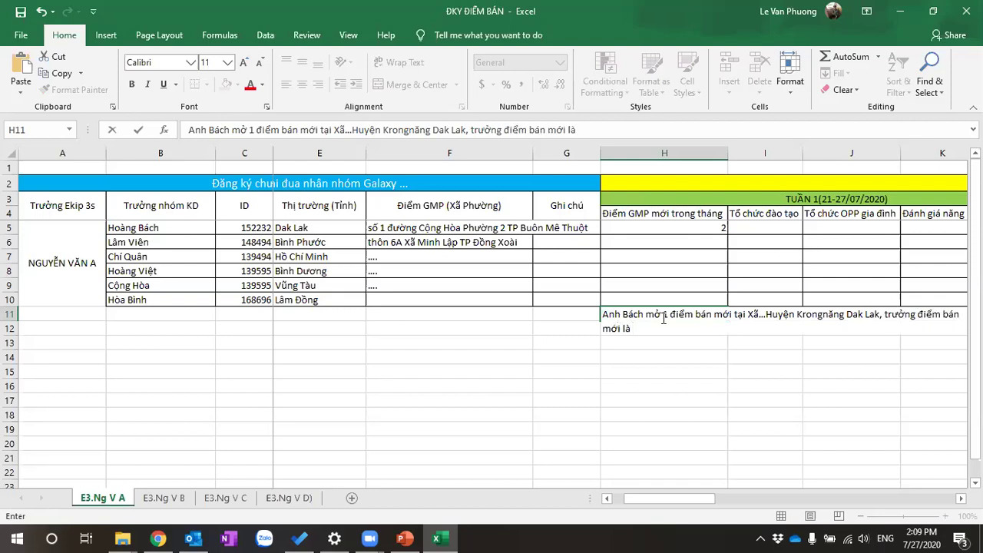
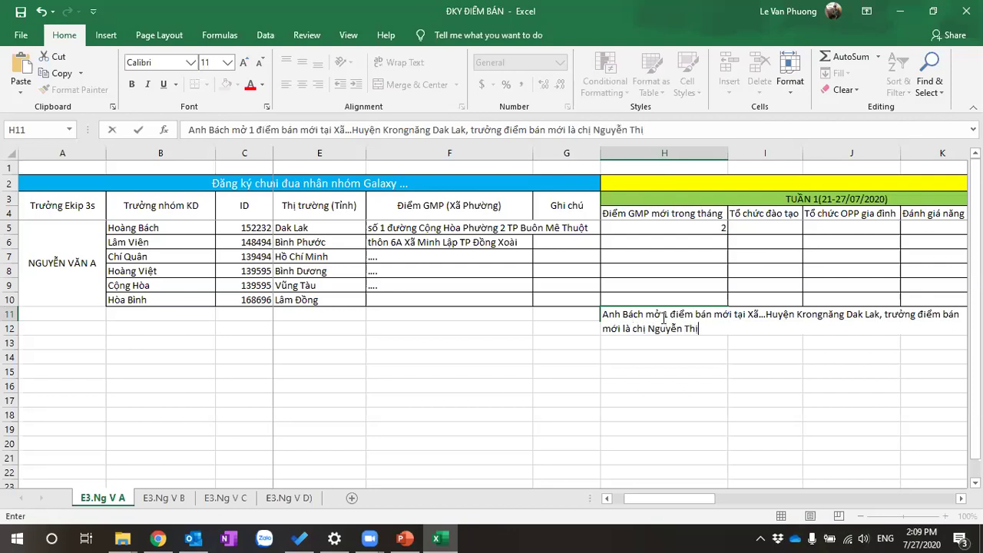
{"action": "type", "text": " vào ngay"}
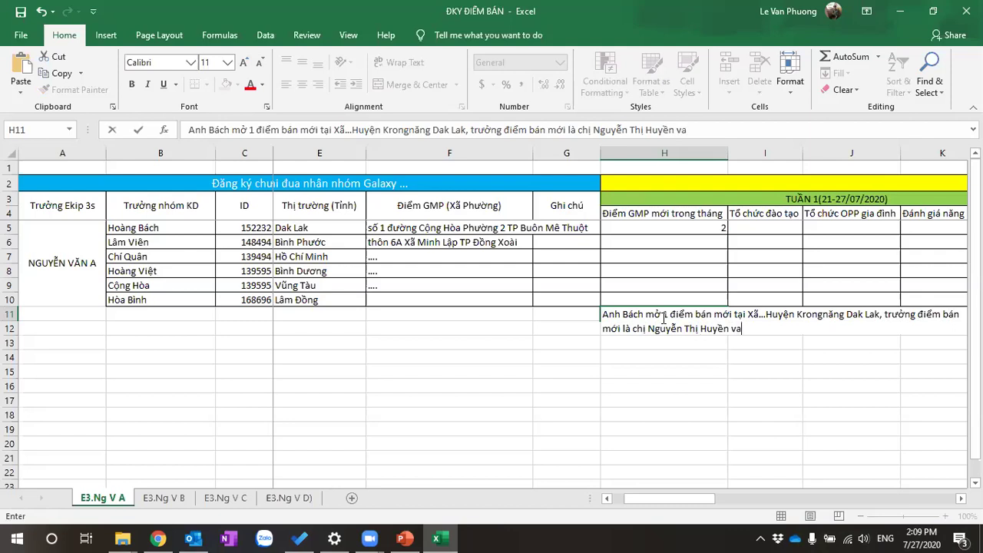
{"action": "type", "text": " 25/07"}
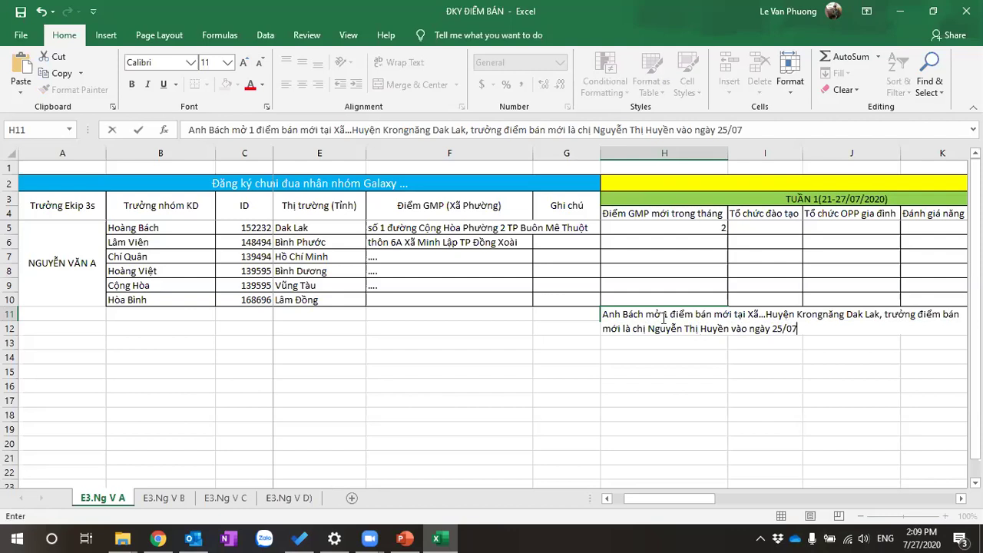
{"action": "key", "text": "Return"}
{"action": "left_click", "coordinate": [684, 228]}
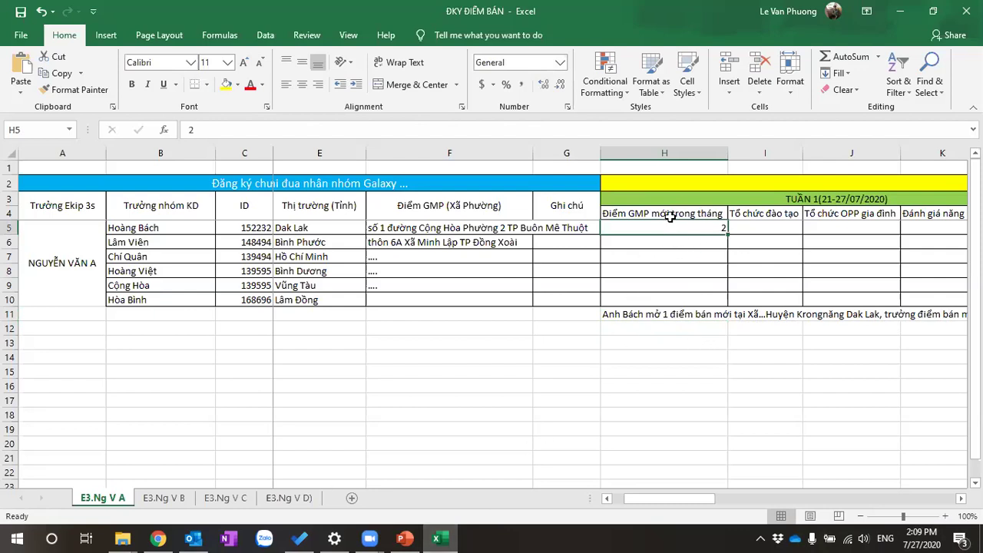
{"action": "left_click", "coordinate": [679, 314]}
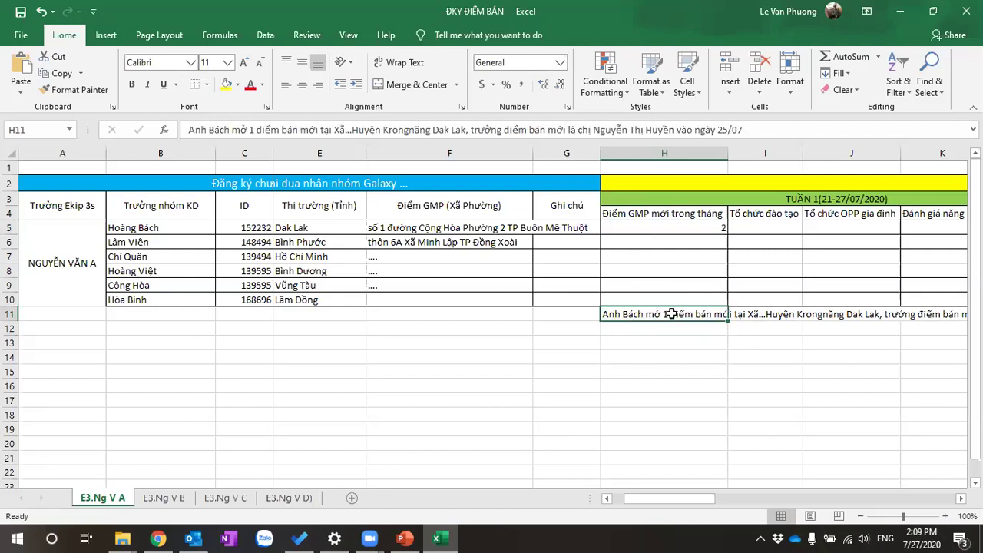
{"action": "left_click_drag", "start_coordinate": [665, 321], "coordinate": [669, 324]}
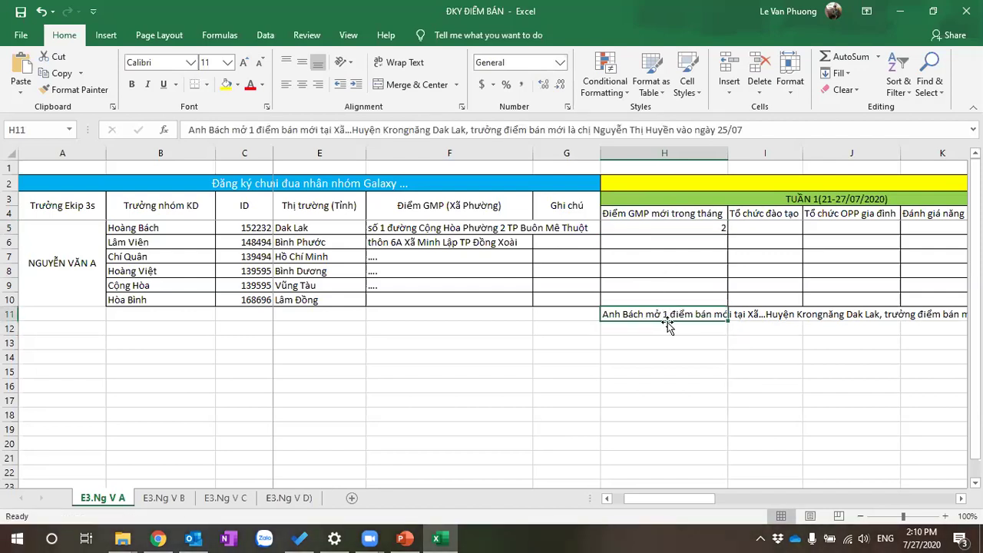
{"action": "left_click", "coordinate": [665, 331]}
{"action": "left_click", "coordinate": [657, 316]}
{"action": "left_click", "coordinate": [692, 227]}
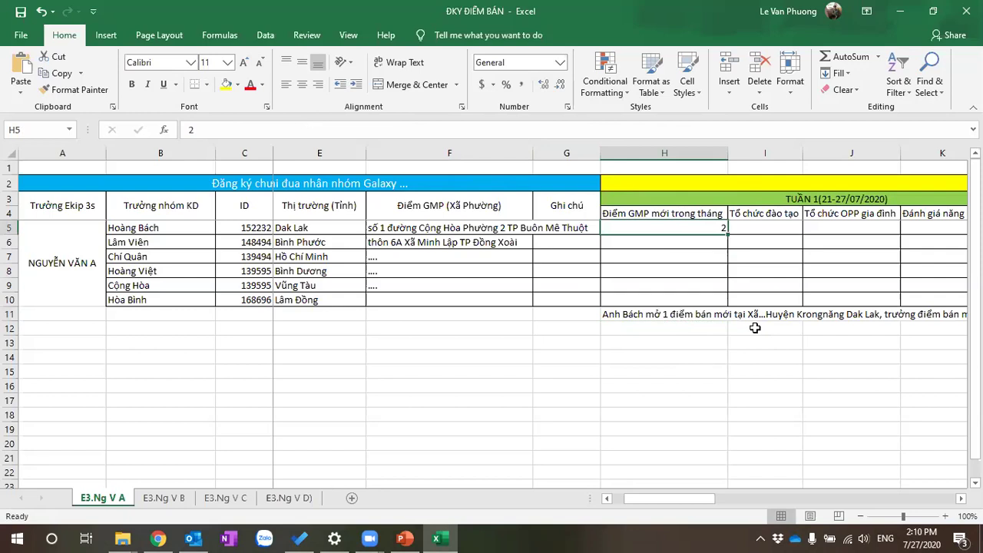
{"action": "key", "text": "Down"}
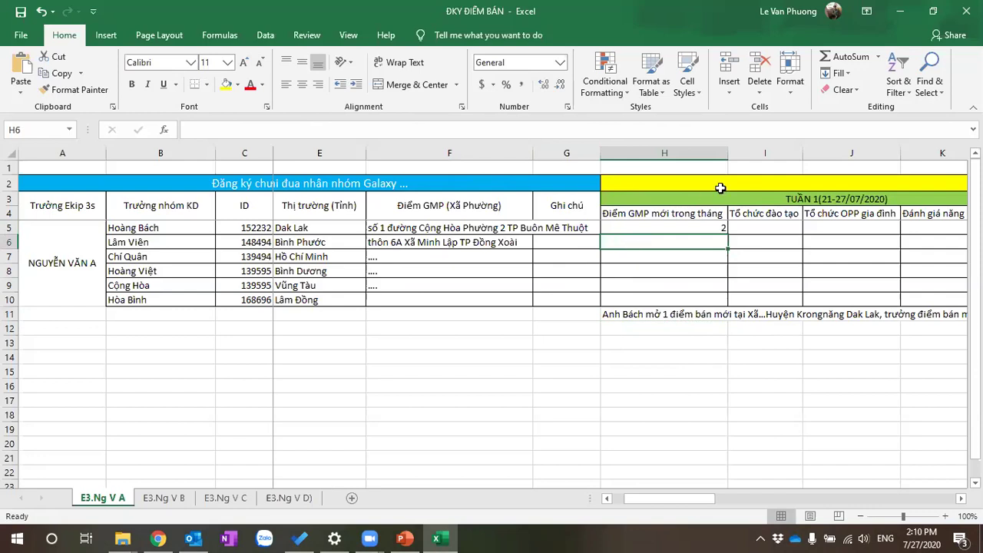
Enter 0 in cells H6, H7, H8 and H9 for the next four team leads
{"action": "type", "text": "0"}
{"action": "key", "text": "Return"}
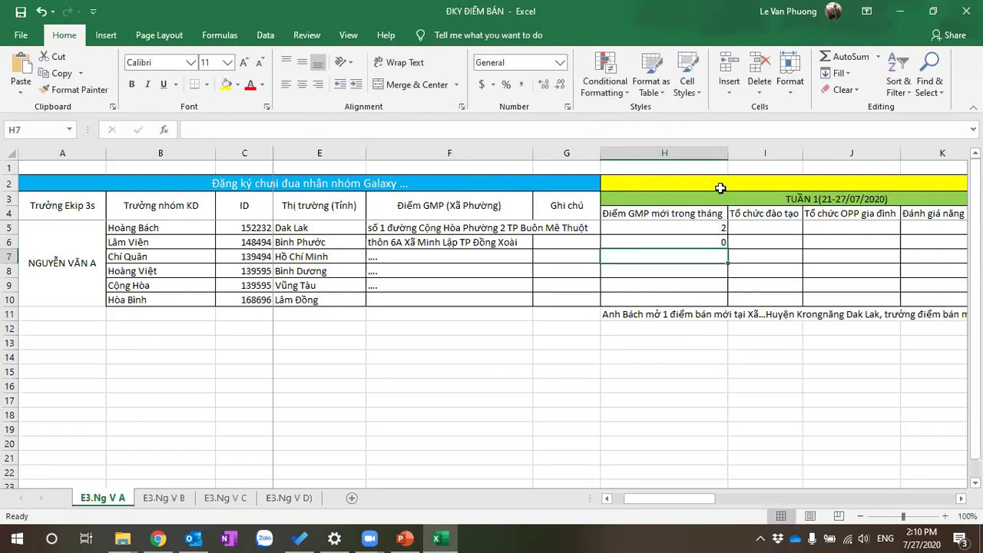
{"action": "type", "text": "0"}
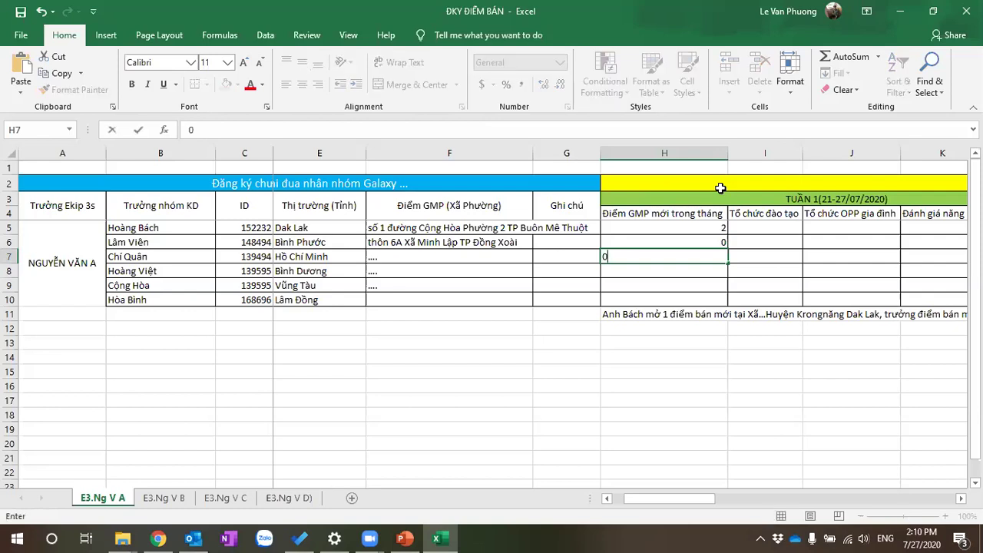
{"action": "key", "text": "Return"}
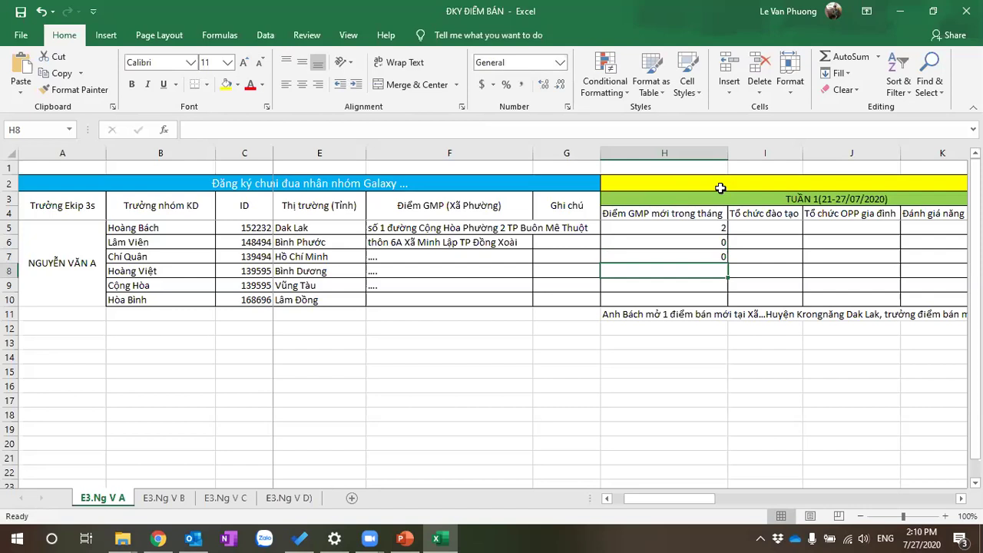
{"action": "type", "text": "0"}
{"action": "key", "text": "Return"}
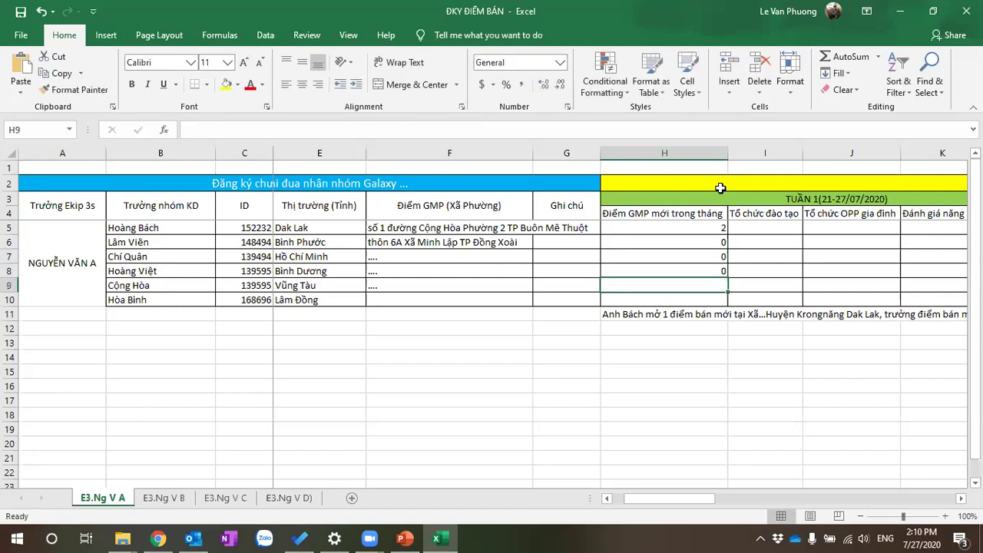
{"action": "type", "text": "0"}
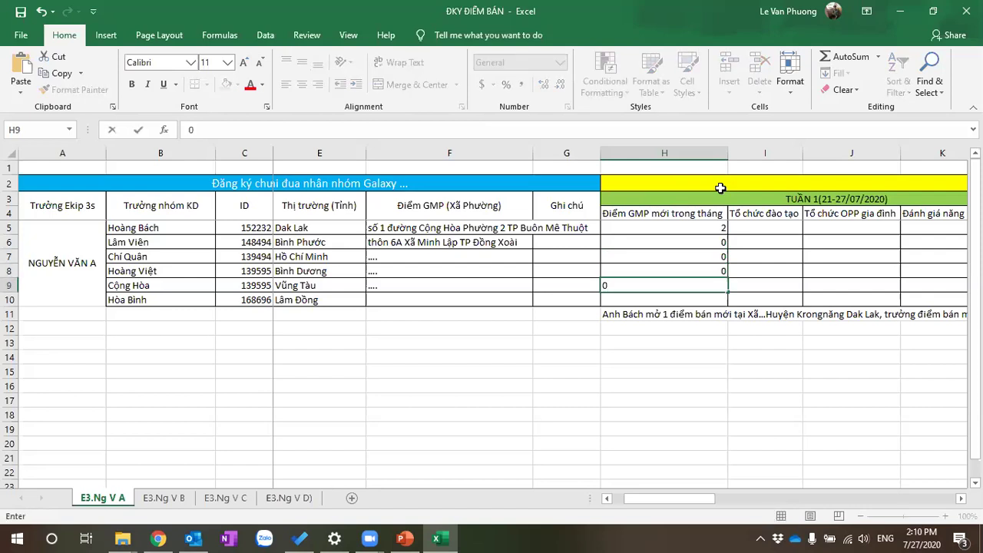
{"action": "key", "text": "Return"}
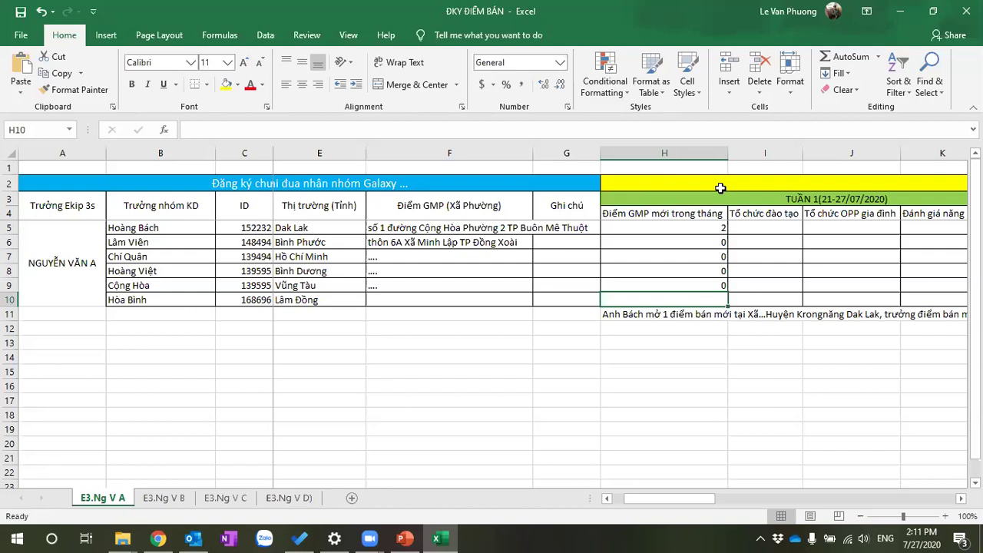
Enter 1 in H10, add an H12 note on the new Đà Lạt sales point dated 26/07, then go to PowerPoint
{"action": "key", "text": "Return"}
{"action": "key", "text": "Return"}
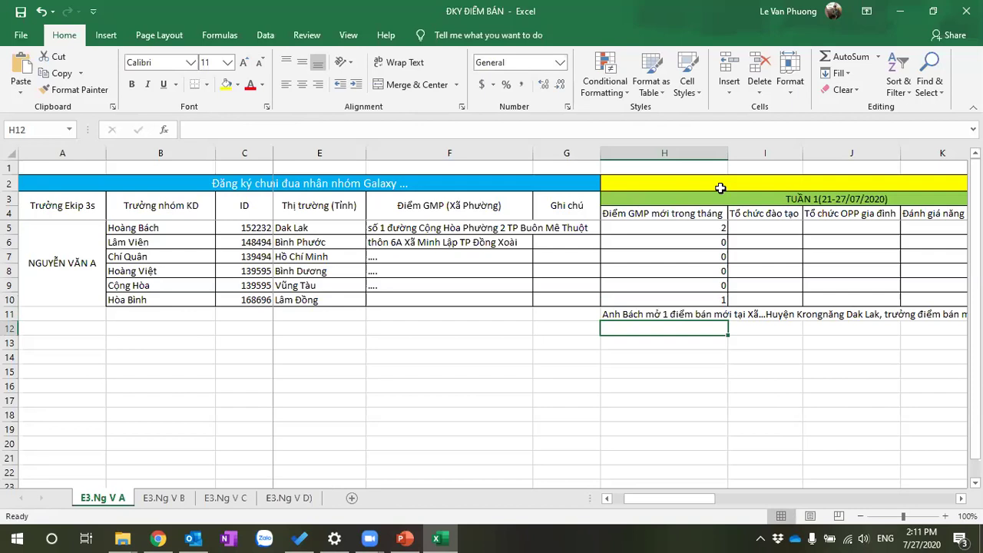
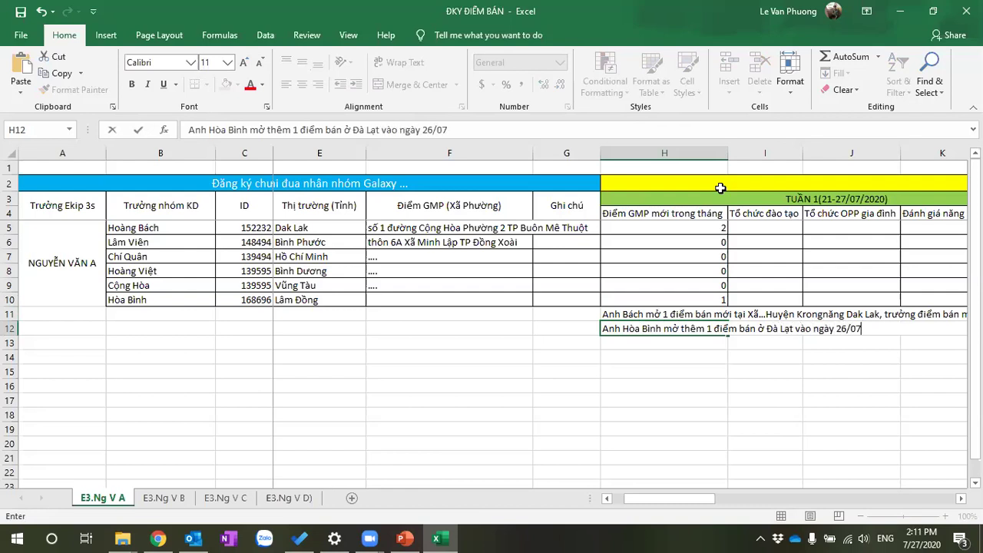
{"action": "key", "text": "Return"}
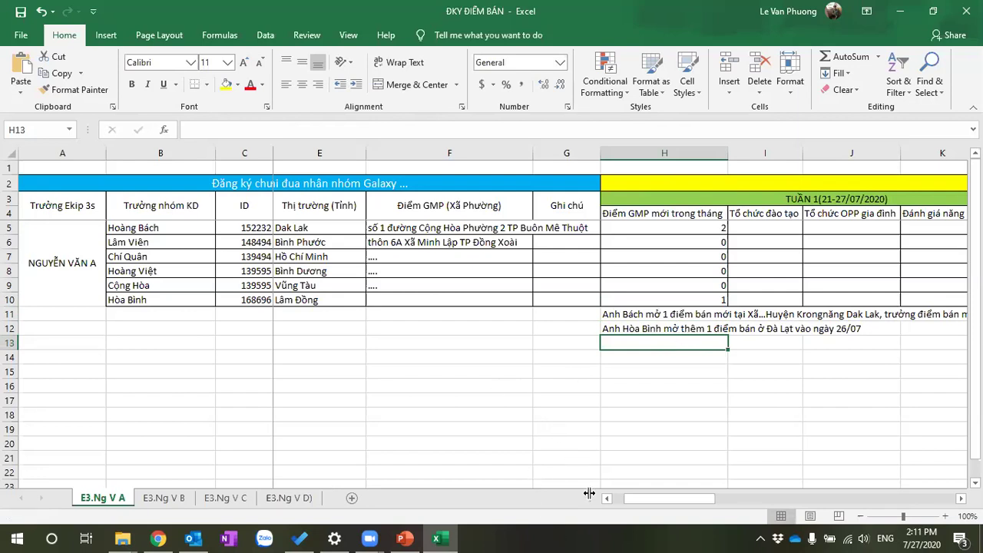
{"action": "left_click", "coordinate": [404, 539]}
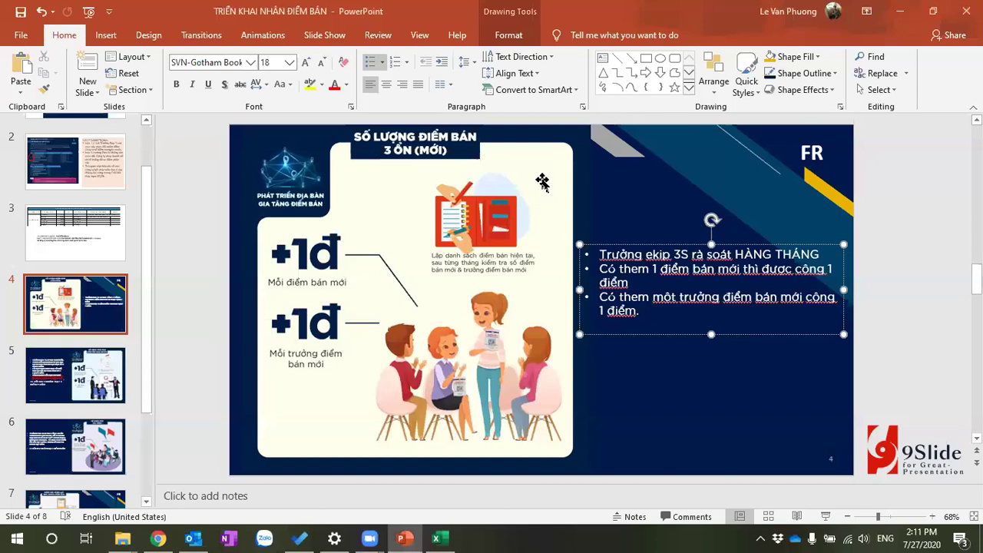
Show slide 5 on training scoring and select 'hang tuần.' in its first bullet
{"action": "left_click", "coordinate": [70, 384]}
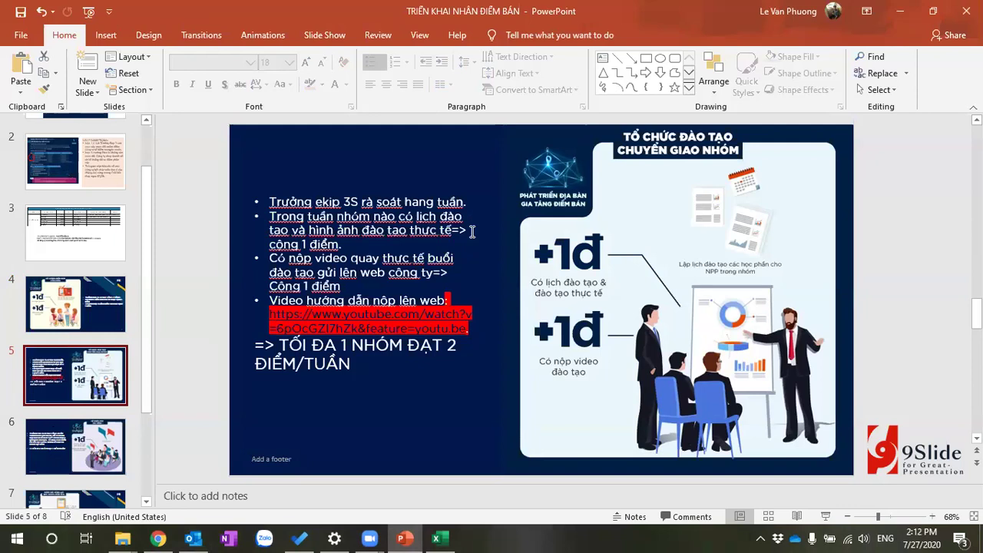
{"action": "left_click", "coordinate": [451, 208]}
{"action": "left_click_drag", "start_coordinate": [467, 199], "coordinate": [404, 201]}
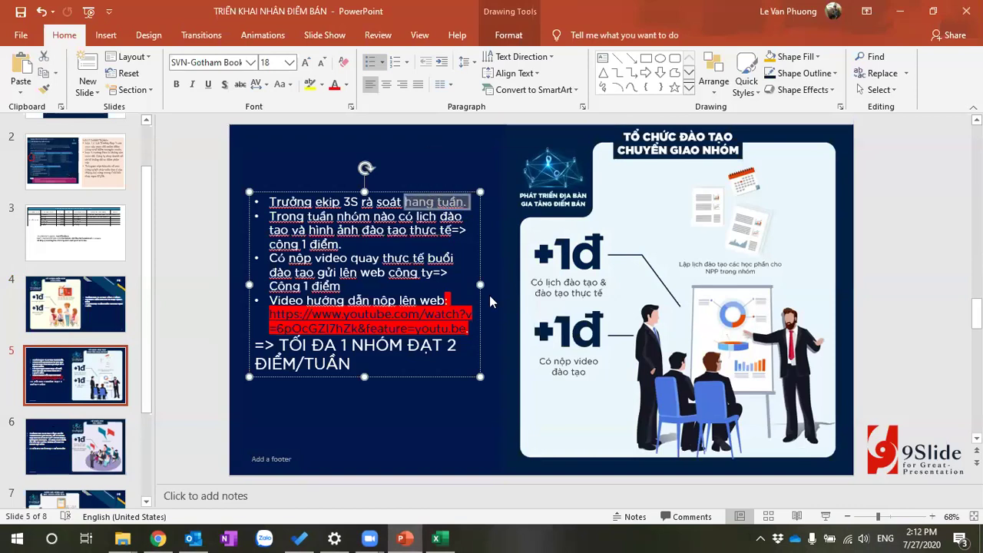
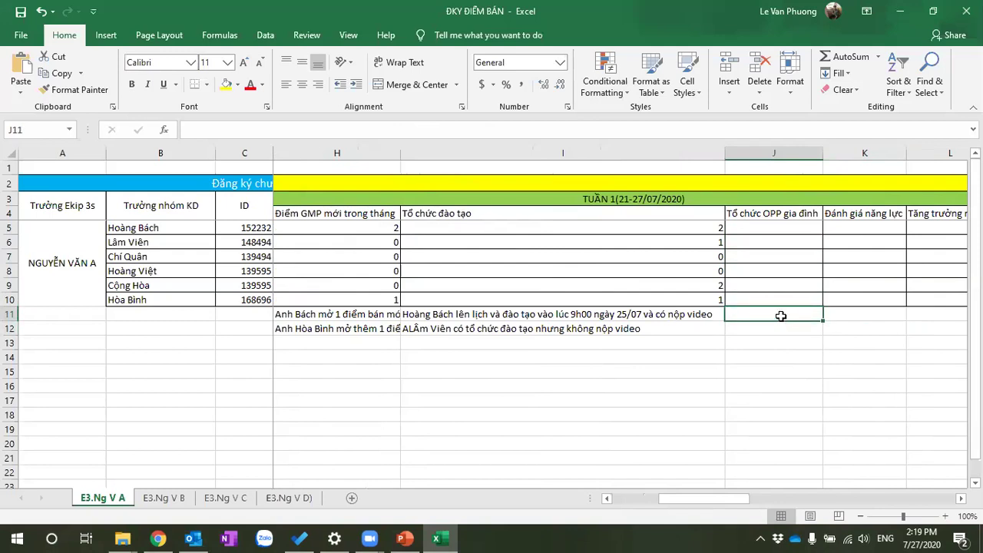
Write a note in J11 that the first team lead's group held family OPP daily from 21-27/07
{"action": "type", "text": "tất cả các ngày "}
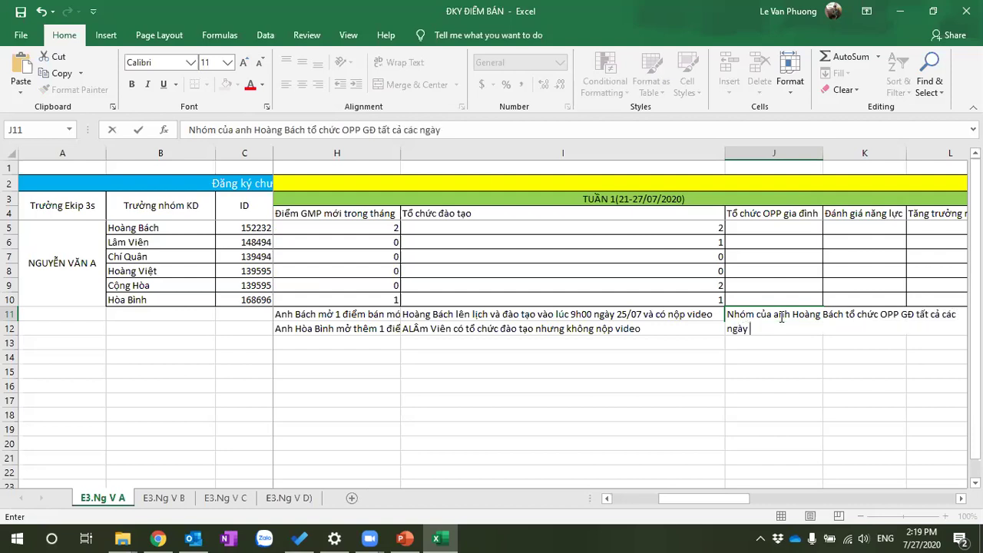
{"action": "type", "text": "từ 21-27/07"}
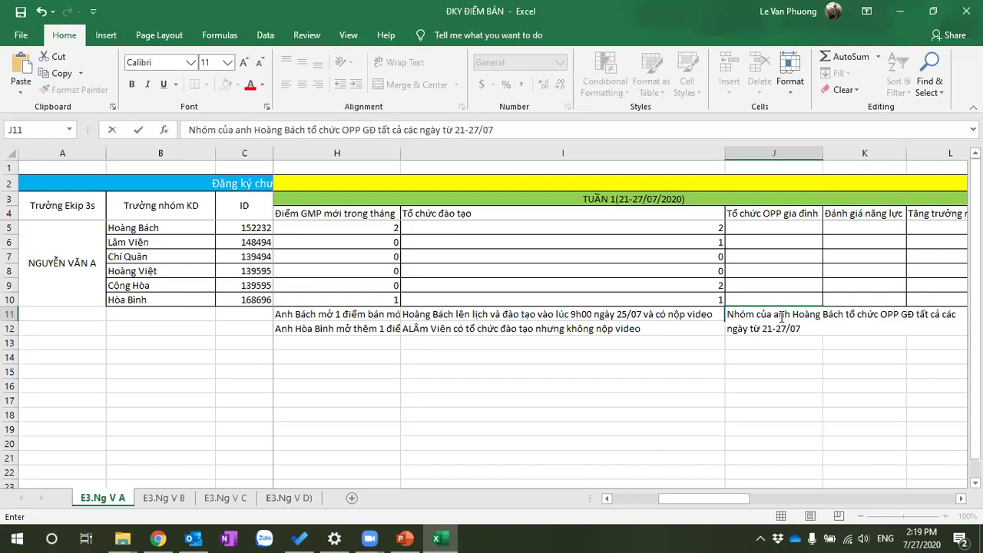
{"action": "type", "text": "."}
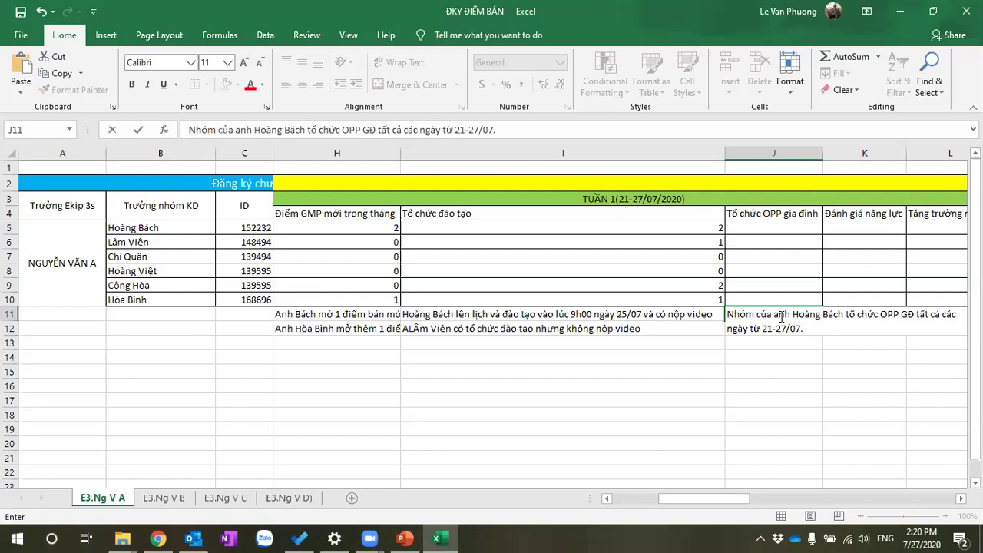
{"action": "key", "text": "Return"}
{"action": "key", "text": "Up"}
{"action": "key", "text": "Up"}
{"action": "key", "text": "Up"}
{"action": "key", "text": "Up"}
{"action": "key", "text": "Up"}
{"action": "key", "text": "Up"}
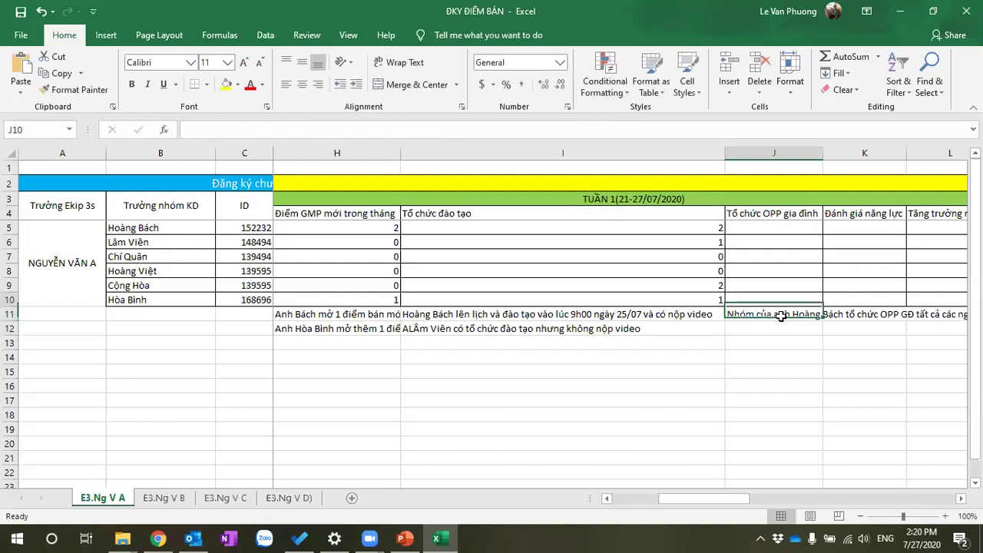
{"action": "key", "text": "Down"}
{"action": "key", "text": "Down"}
{"action": "key", "text": "Down"}
{"action": "key", "text": "Down"}
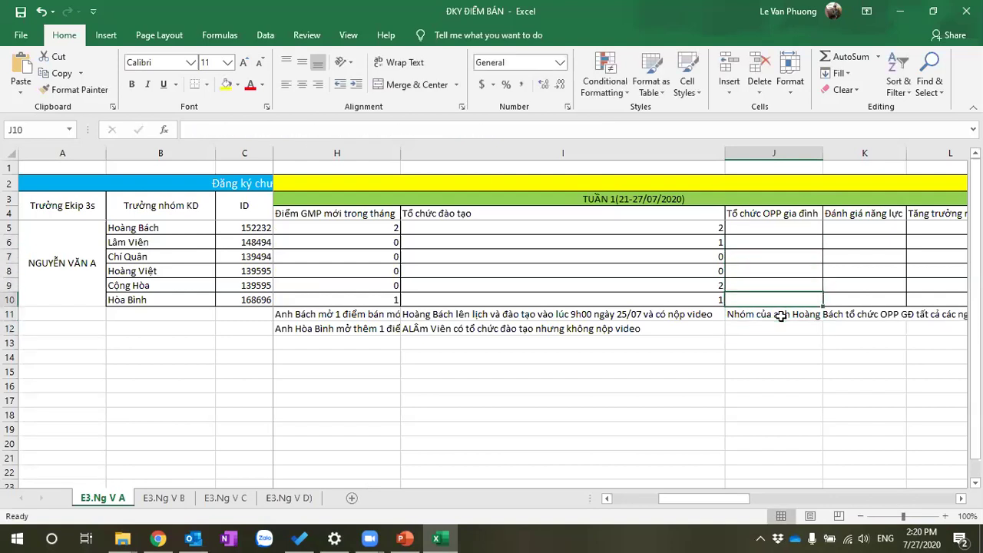
{"action": "key", "text": "Down"}
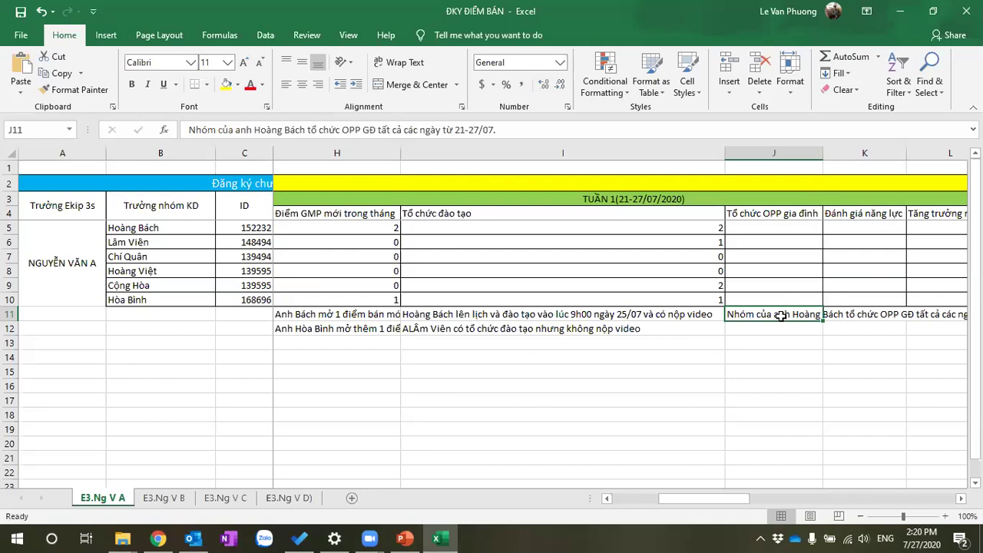
{"action": "key", "text": "Up"}
{"action": "key", "text": "Up"}
{"action": "key", "text": "Up"}
{"action": "key", "text": "Up"}
{"action": "key", "text": "Up"}
{"action": "key", "text": "Up"}
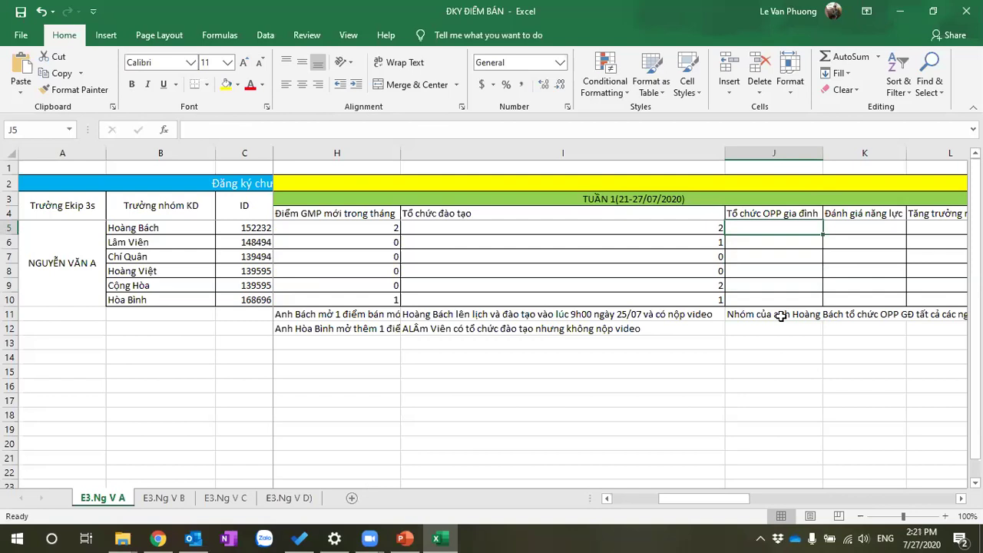
Score 7 in J5 and note in J12 that another group held family OPP only on 21,22/07
{"action": "type", "text": "7"}
{"action": "key", "text": "Return"}
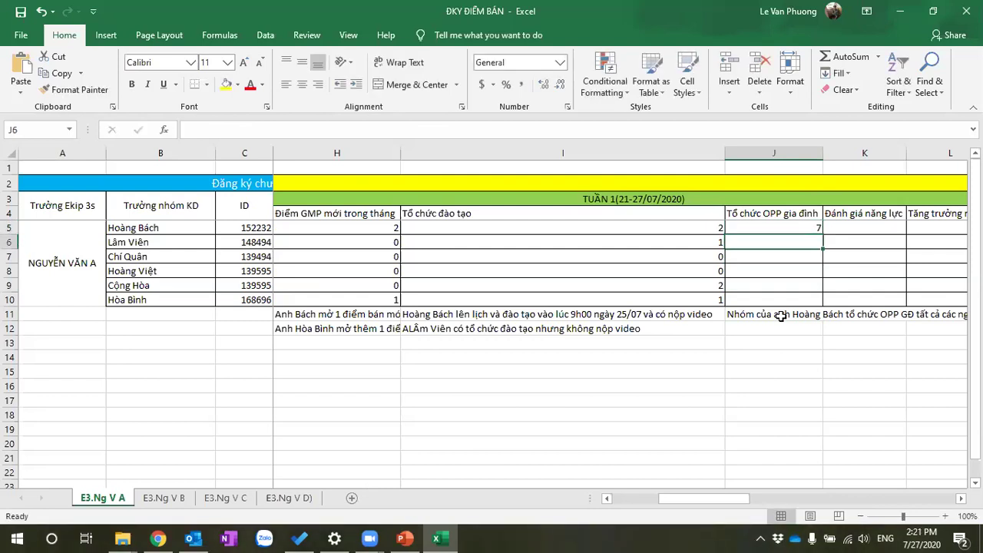
{"action": "left_click", "coordinate": [772, 330]}
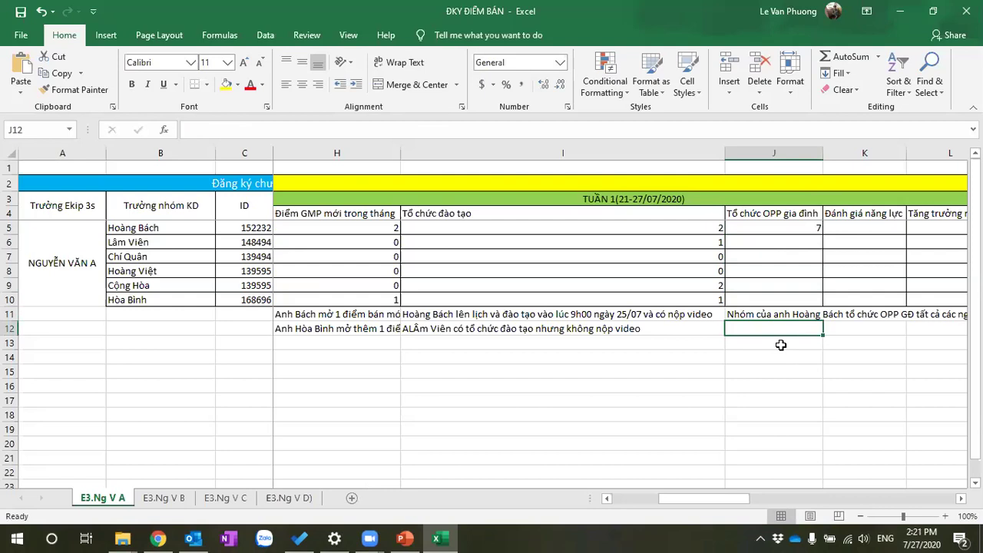
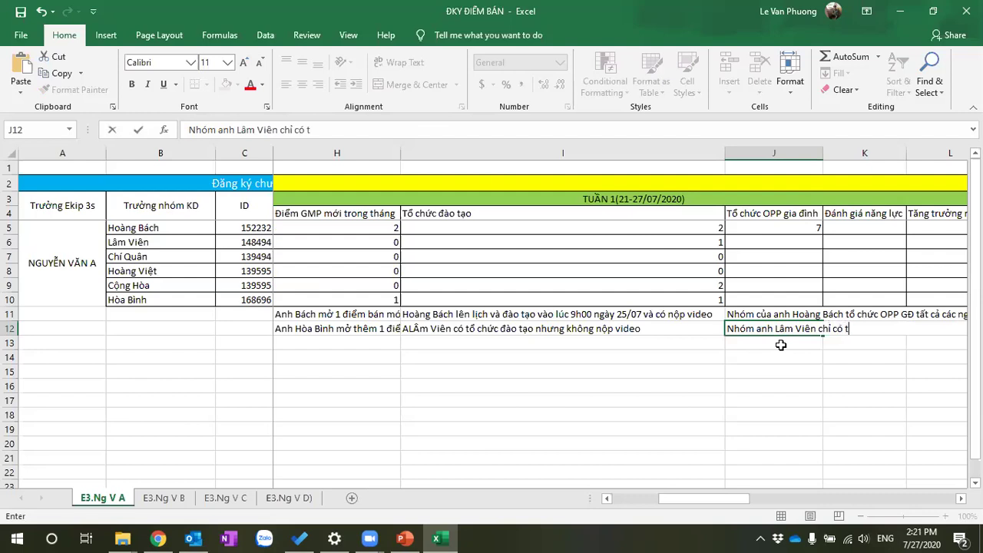
{"action": "type", "text": "ổ chưc op"}
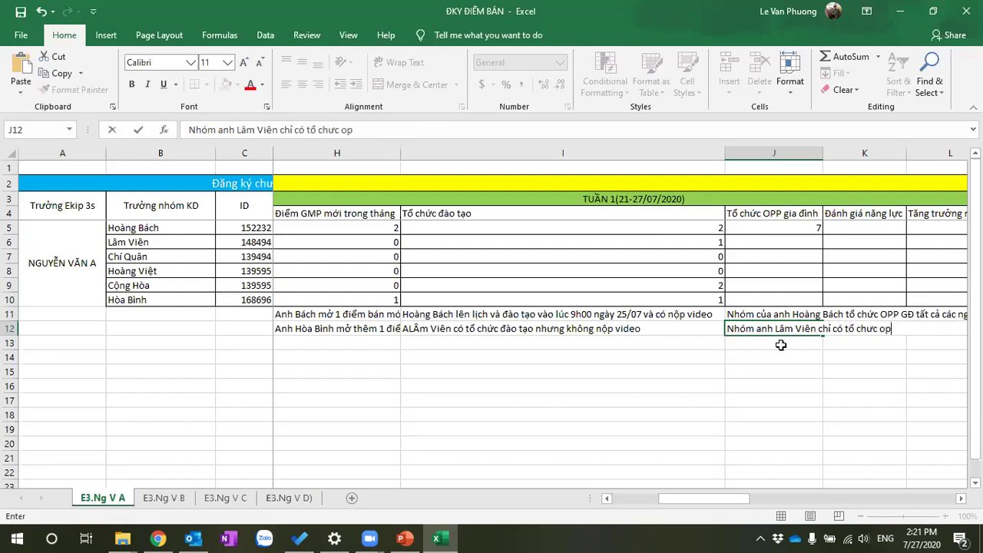
{"action": "type", "text": "p GĐ ngày "}
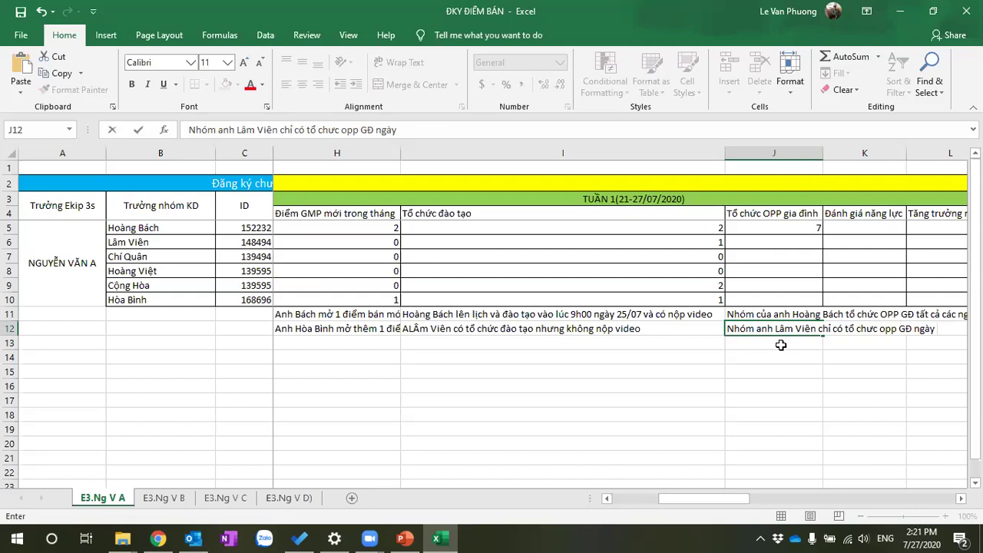
{"action": "type", "text": "21,22/07"}
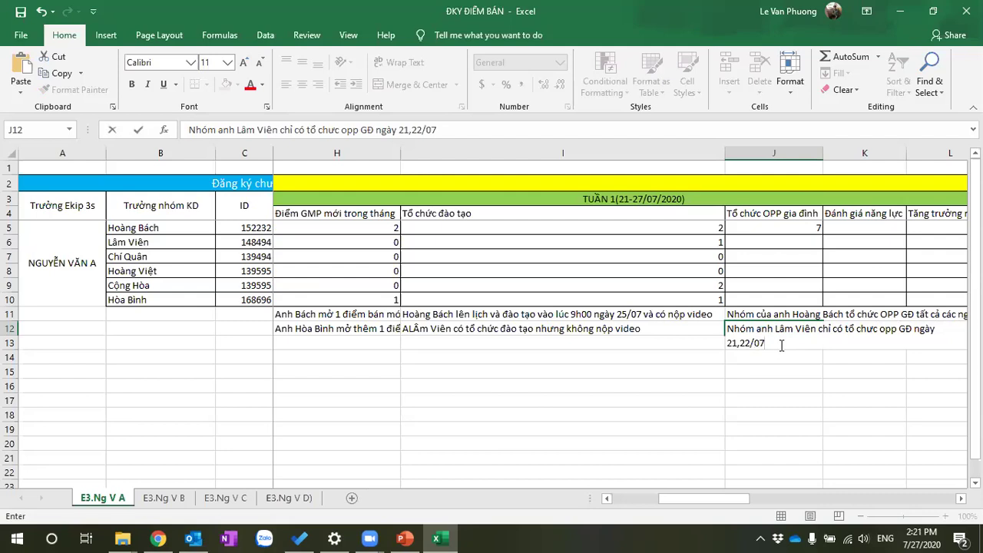
{"action": "key", "text": "Return"}
{"action": "key", "text": "Up"}
{"action": "key", "text": "Up"}
{"action": "key", "text": "Up"}
{"action": "key", "text": "Up"}
{"action": "key", "text": "Up"}
{"action": "key", "text": "Up"}
{"action": "key", "text": "Up"}
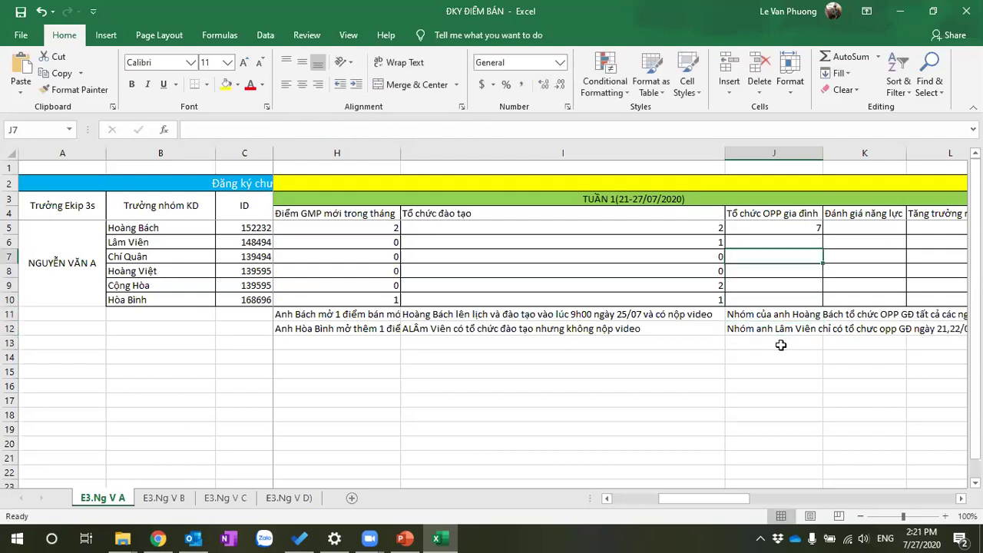
Enter family OPP score 2 in J6 for the second group
{"action": "type", "text": "2"}
{"action": "key", "text": "Return"}
{"action": "key", "text": "Down"}
{"action": "key", "text": "Up"}
{"action": "key", "text": "Up"}
{"action": "key", "text": "Down"}
{"action": "key", "text": "Down"}
{"action": "key", "text": "Up"}
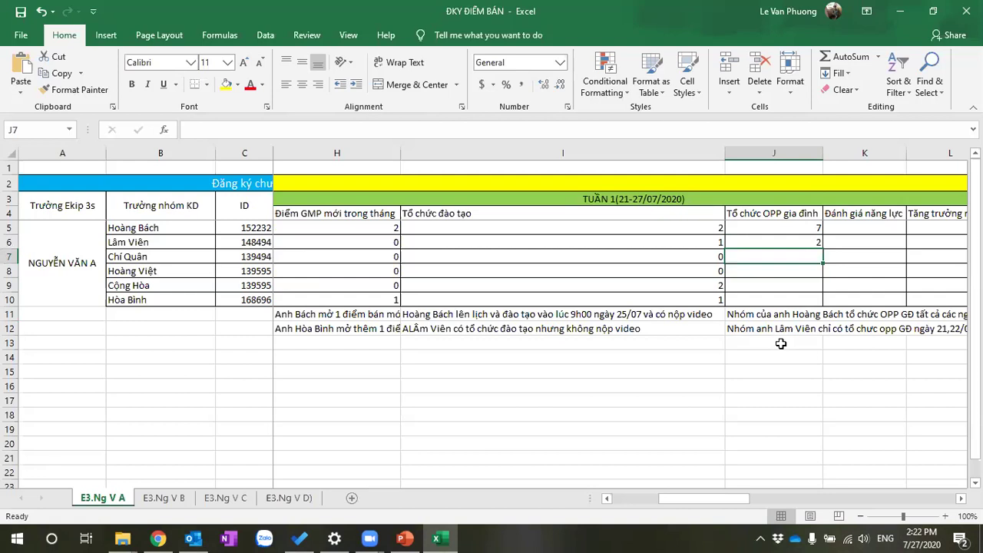
Enter family OPP scores 7, 0, 0 and 7 in J7:J10 for the remaining groups
{"action": "type", "text": "7"}
{"action": "key", "text": "Return"}
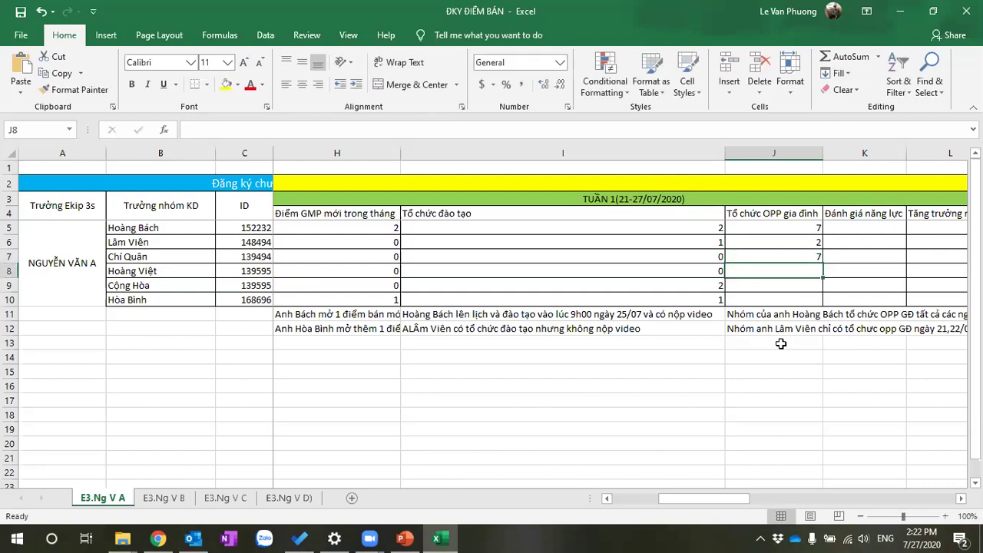
{"action": "type", "text": "0"}
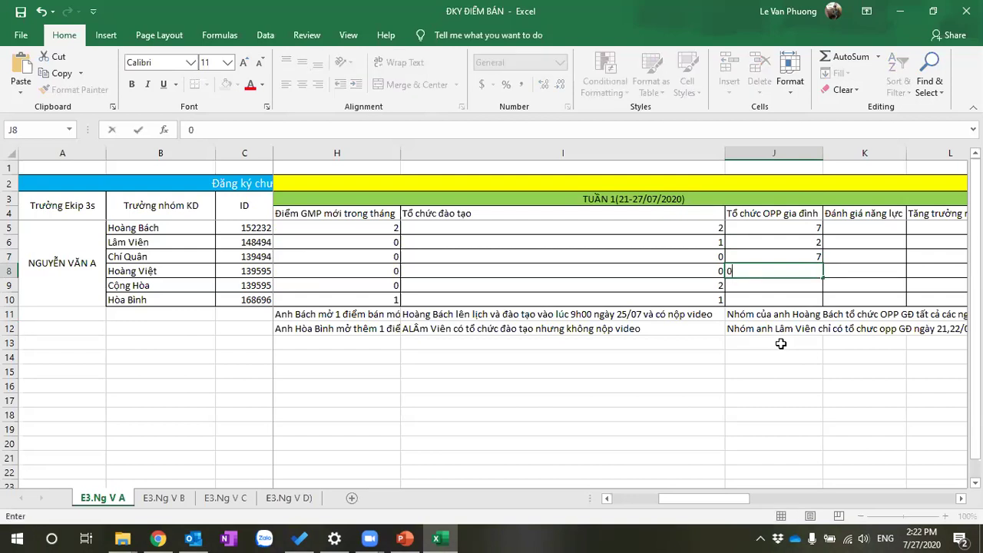
{"action": "key", "text": "Return"}
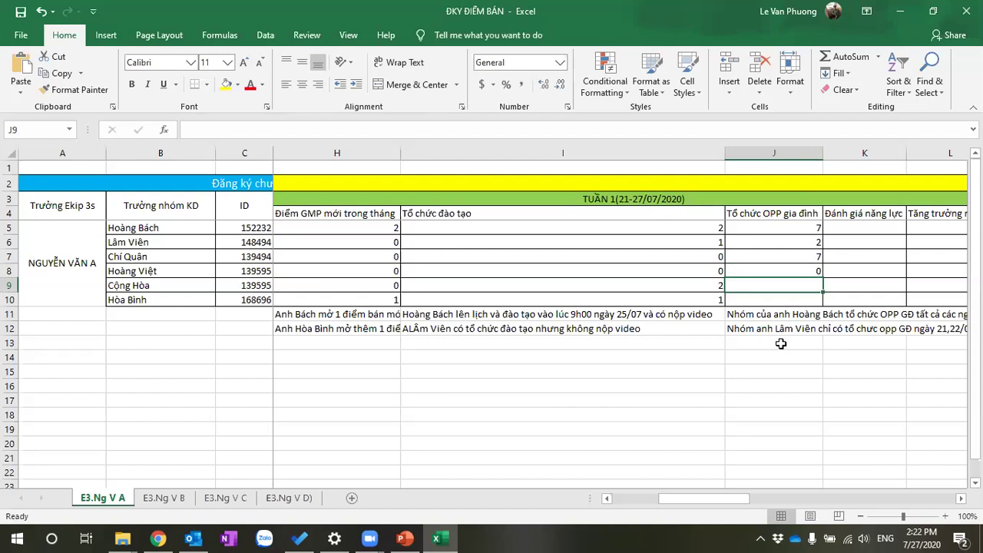
{"action": "type", "text": "0"}
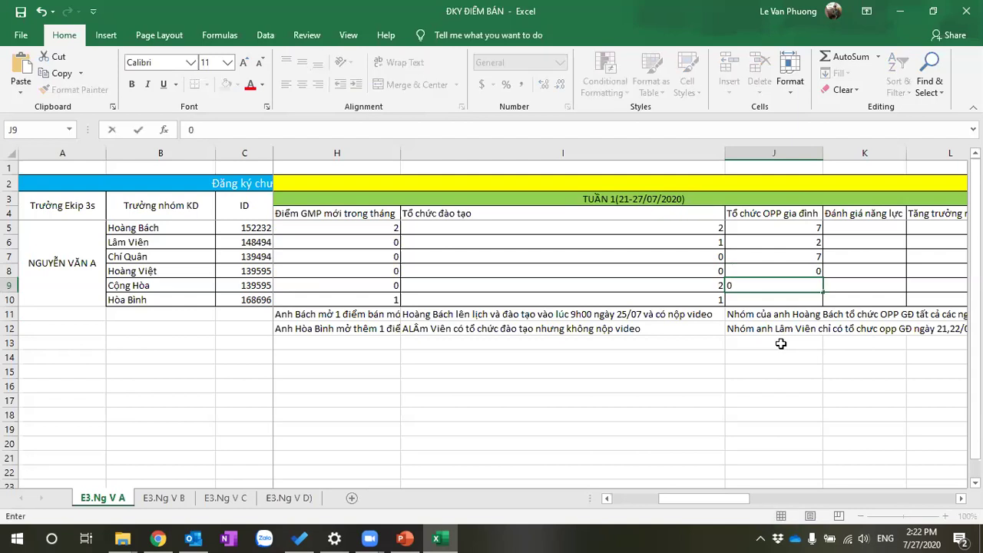
{"action": "key", "text": "Return"}
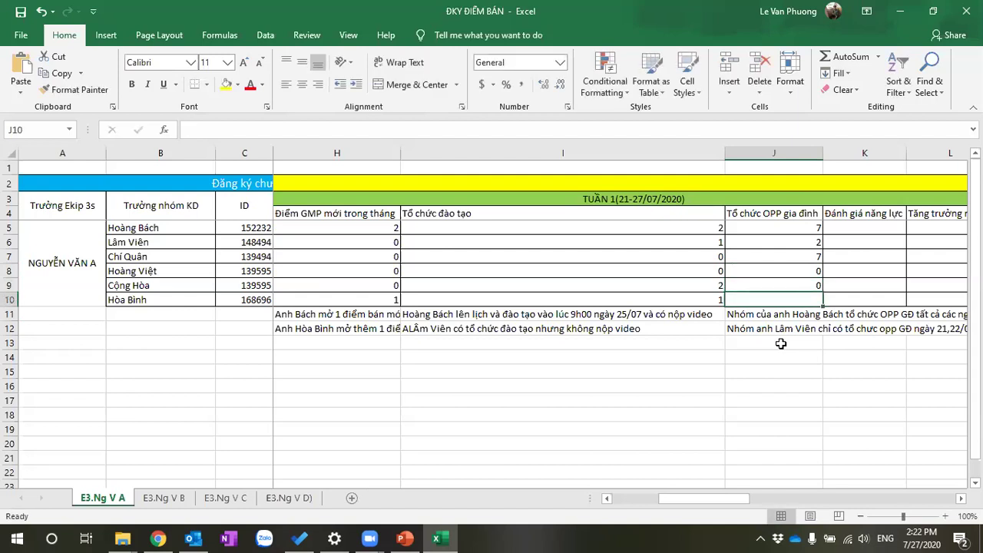
{"action": "type", "text": "7"}
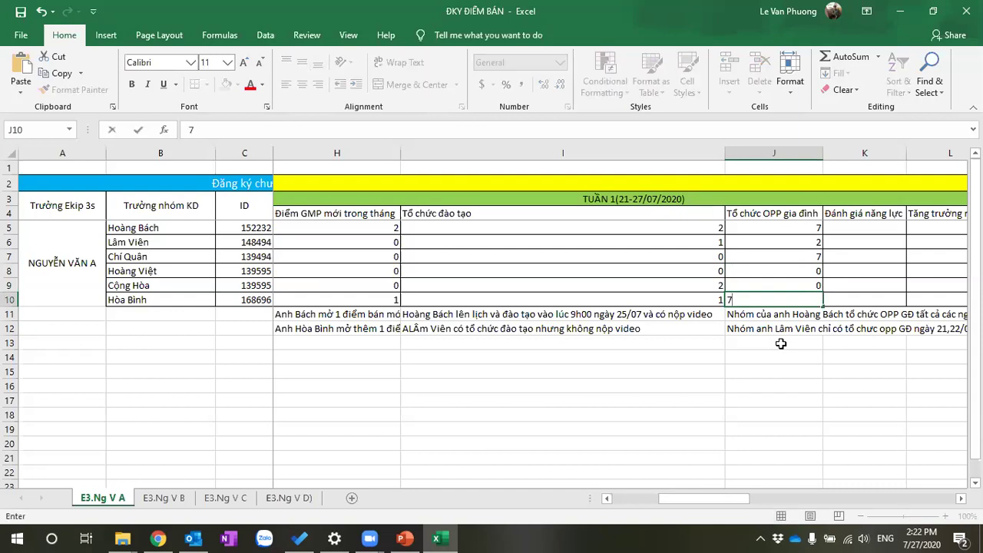
{"action": "key", "text": "Return"}
Reread the two explanatory notes in J12 and J11
{"action": "key", "text": "Right"}
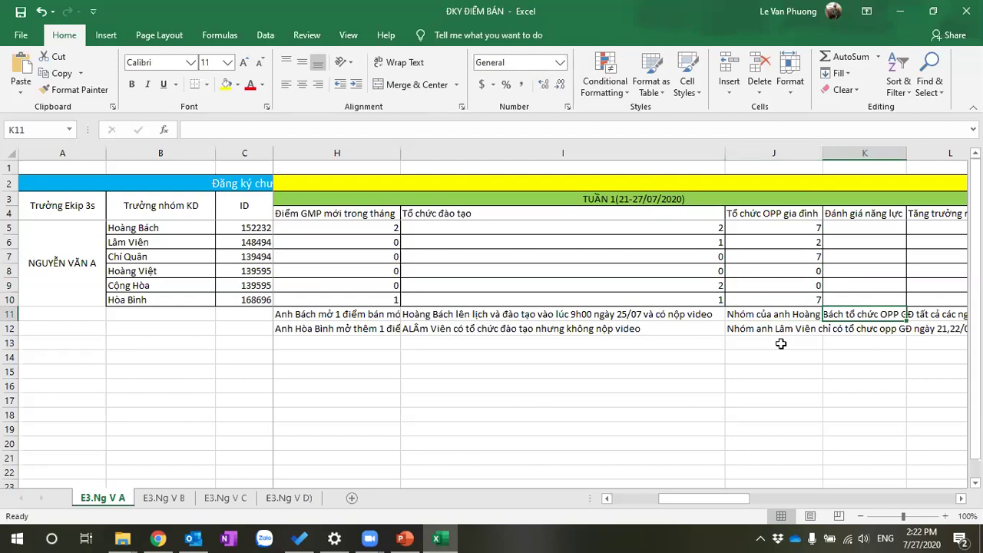
{"action": "left_click", "coordinate": [741, 331]}
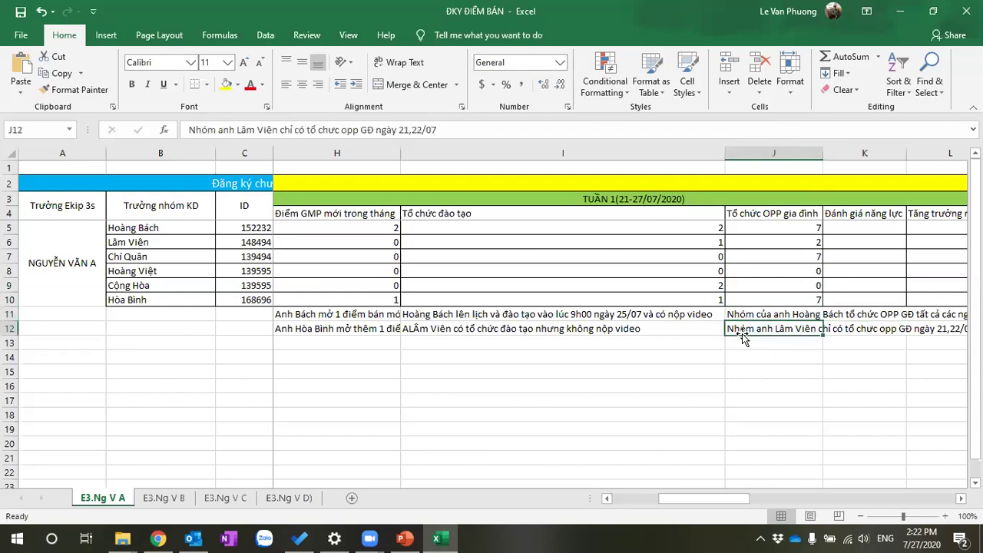
{"action": "left_click", "coordinate": [782, 311]}
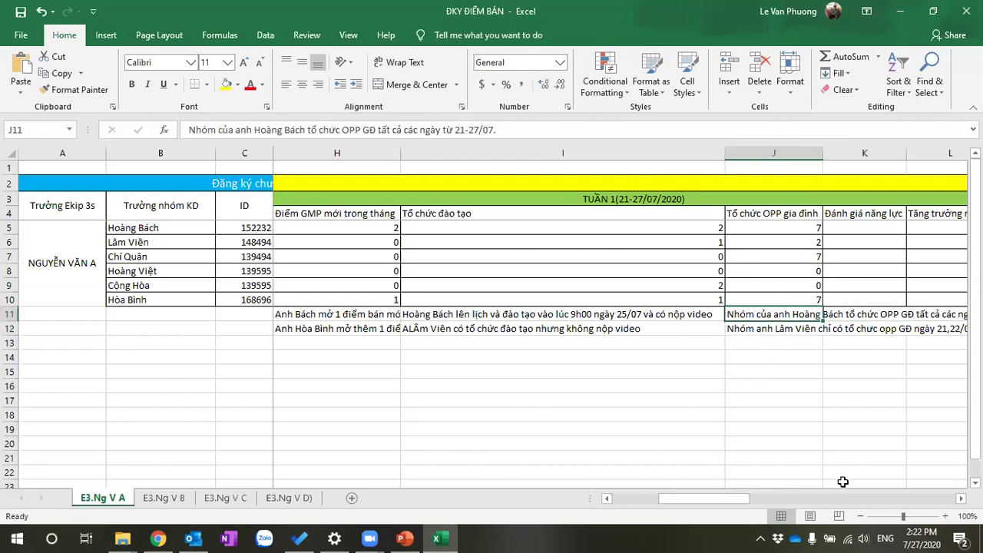
In PowerPoint, go to slide 7 on weekly NPP capability assessment and edit its rule text
{"action": "left_click", "coordinate": [415, 533]}
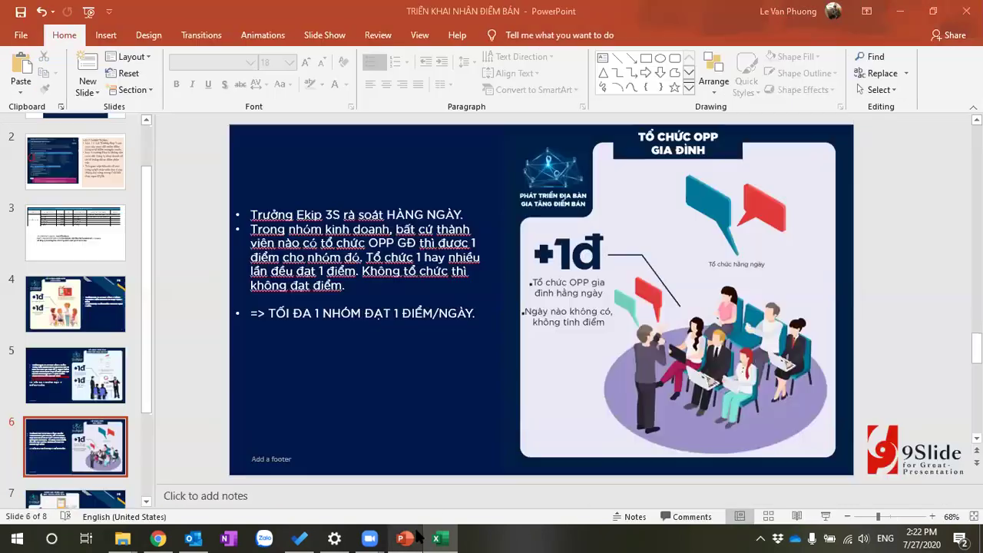
{"action": "scroll", "coordinate": [98, 408], "scroll_direction": "down", "scroll_amount": 2}
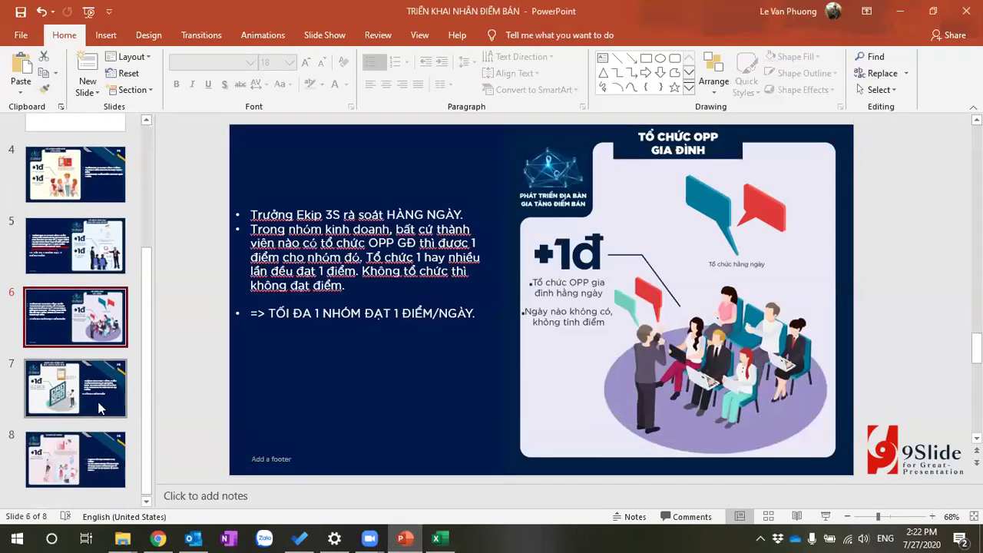
{"action": "left_click", "coordinate": [99, 407]}
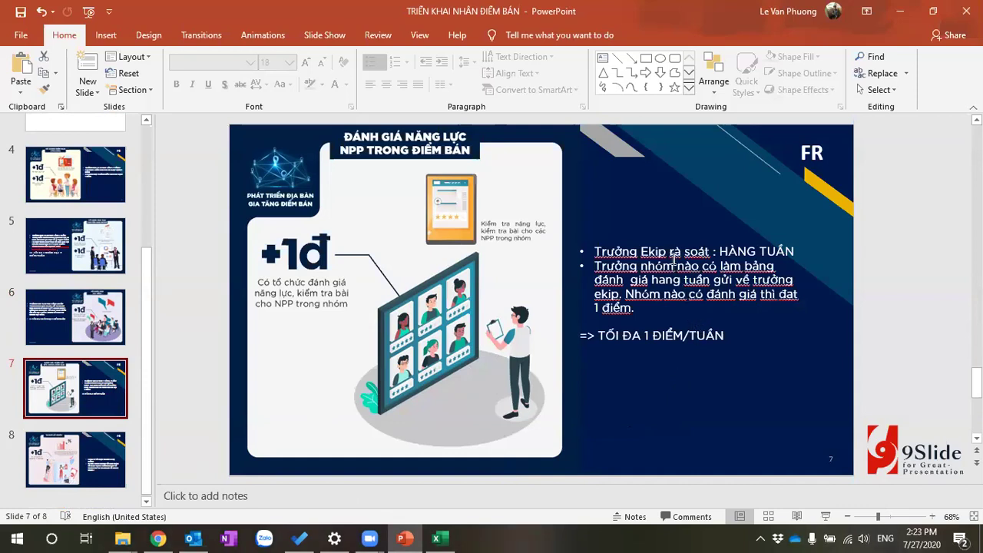
{"action": "left_click", "coordinate": [673, 248]}
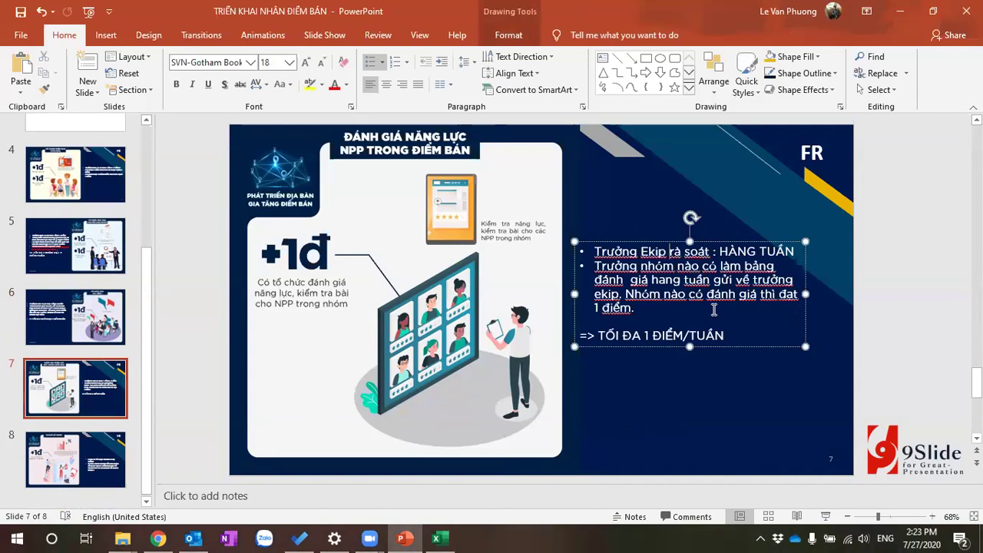